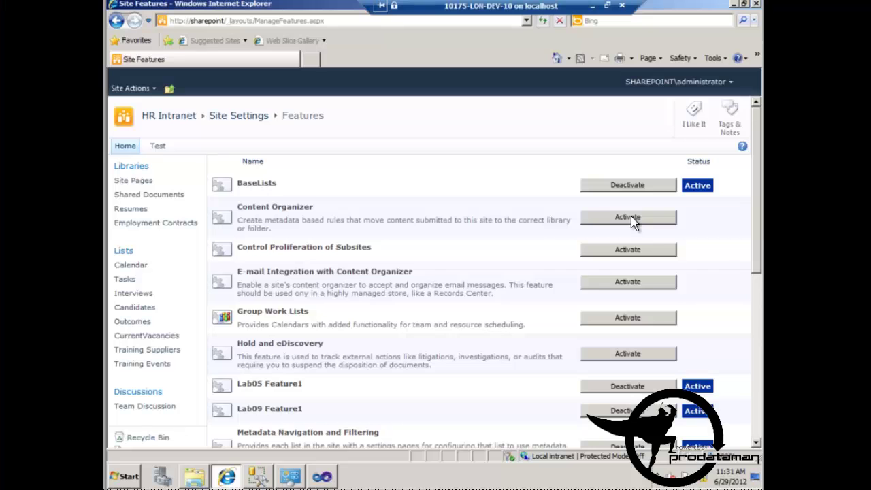
# Step: Activate the Content Organizer site feature and open the site's Content Organizer settings
pyautogui.click(631, 216)
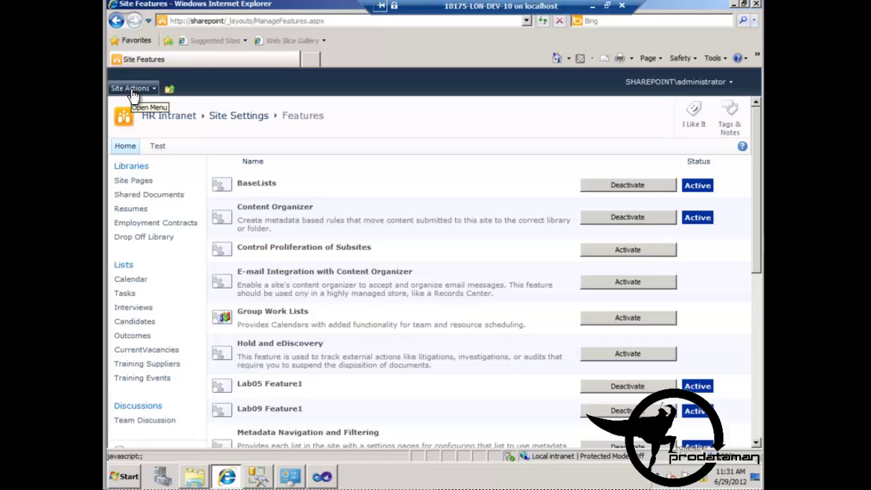
pyautogui.click(246, 117)
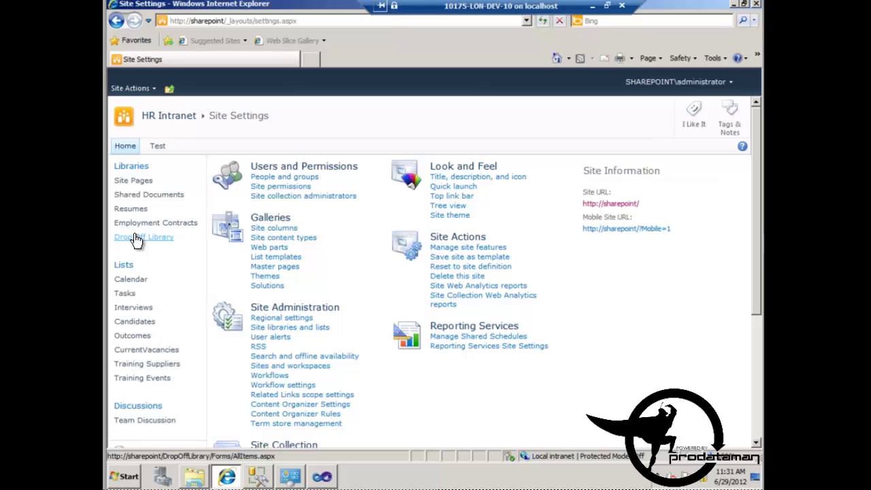
pyautogui.click(322, 405)
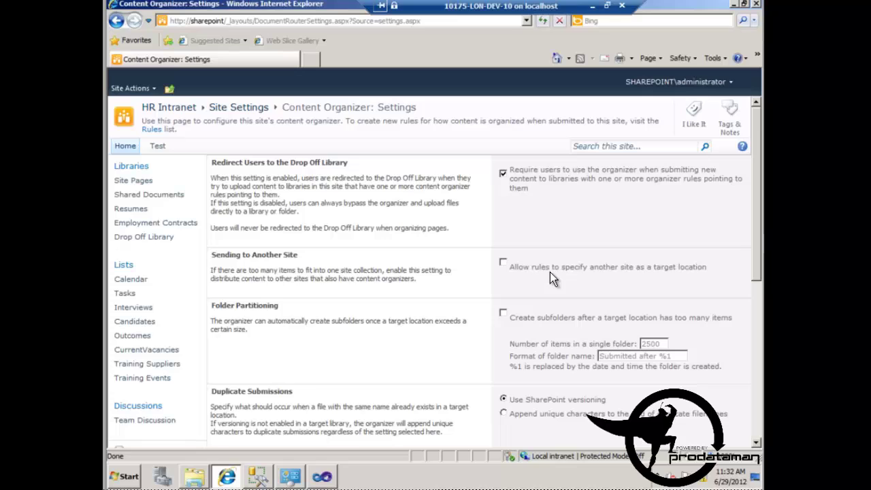
# Step: Enable creating subfolders once a target location has too many items, keeping the default item limit and folder name format
pyautogui.click(504, 314)
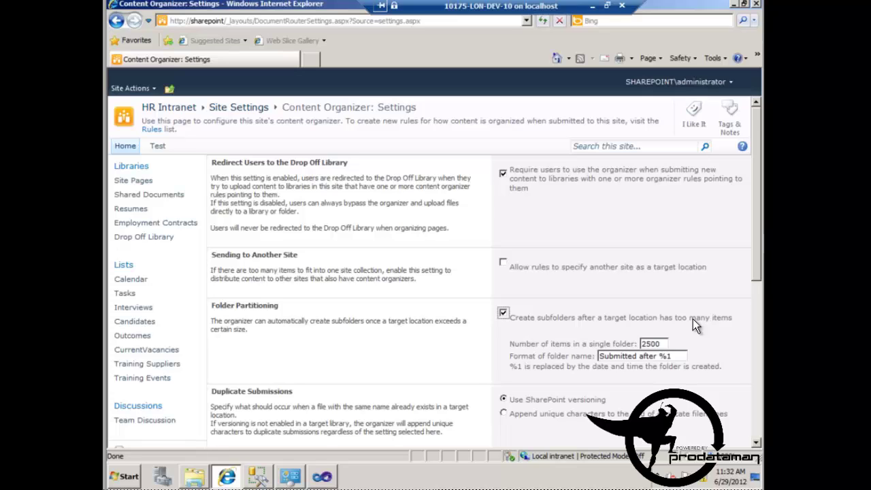
pyautogui.moveTo(664, 344); pyautogui.dragTo(634, 343)
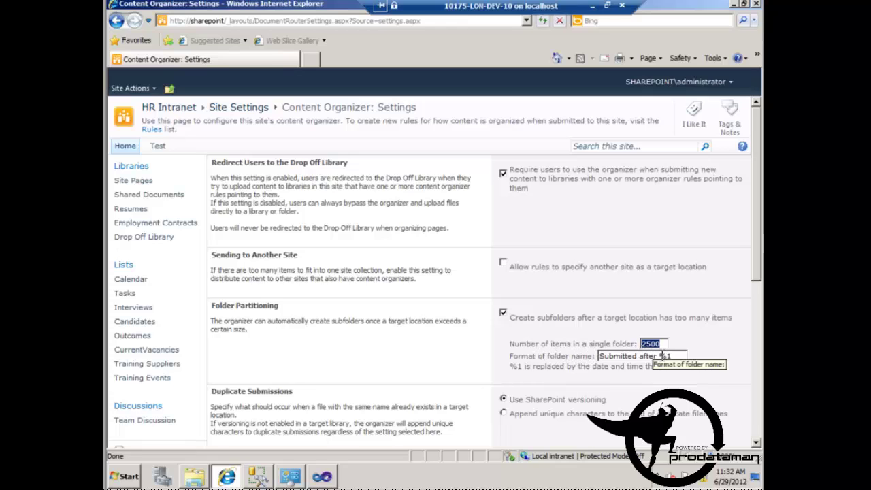
pyautogui.moveTo(657, 356); pyautogui.dragTo(679, 357)
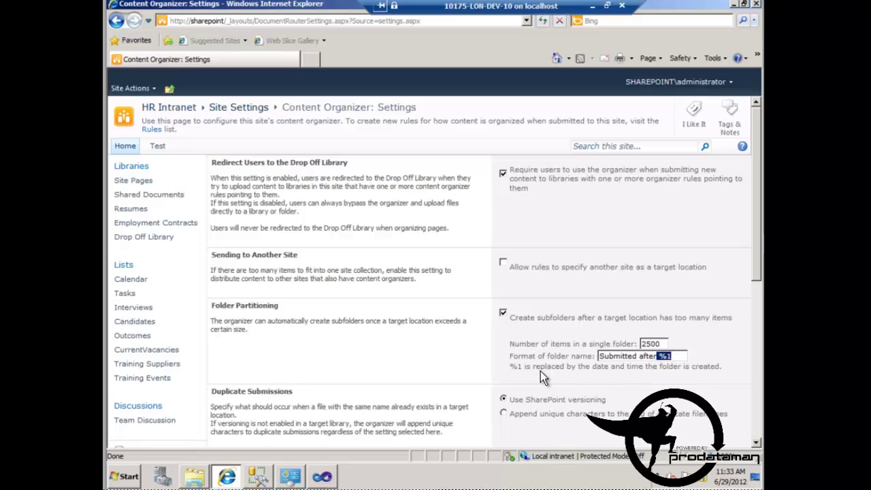
pyautogui.click(474, 353)
# Step: Set duplicate submissions to use SharePoint versioning, enable saving the original audit log and properties, and apply the organizer settings
pyautogui.scroll(-3, 476, 354)
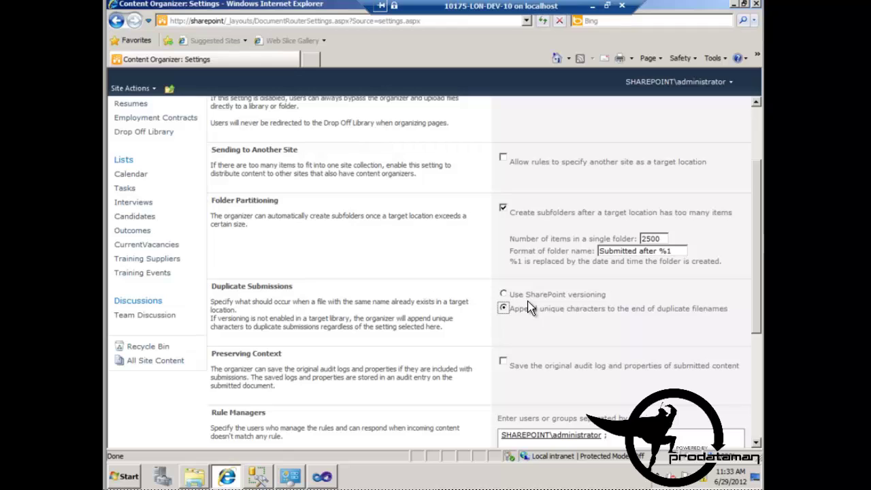
pyautogui.click(503, 294)
pyautogui.click(502, 361)
pyautogui.moveTo(758, 286); pyautogui.dragTo(763, 393)
pyautogui.click(612, 411)
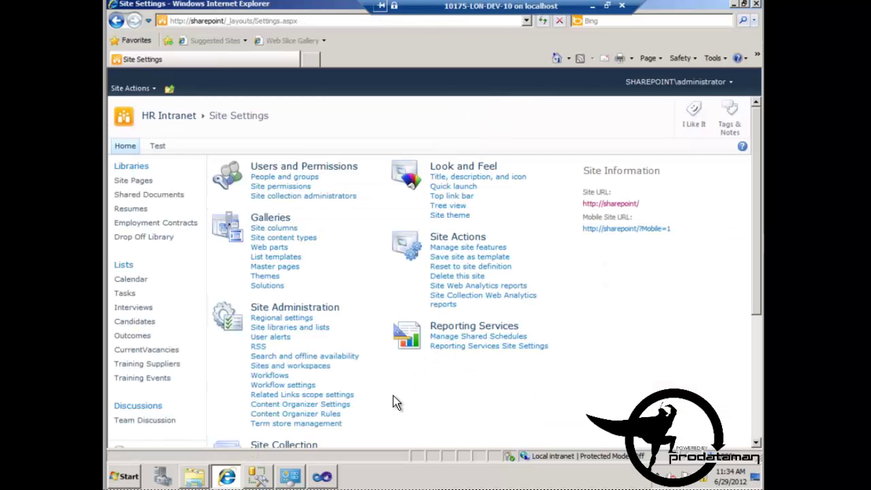
# Step: Start a content organizer rule named Project Documents for the Project Documents content type from the ProDataMan group
pyautogui.click(325, 416)
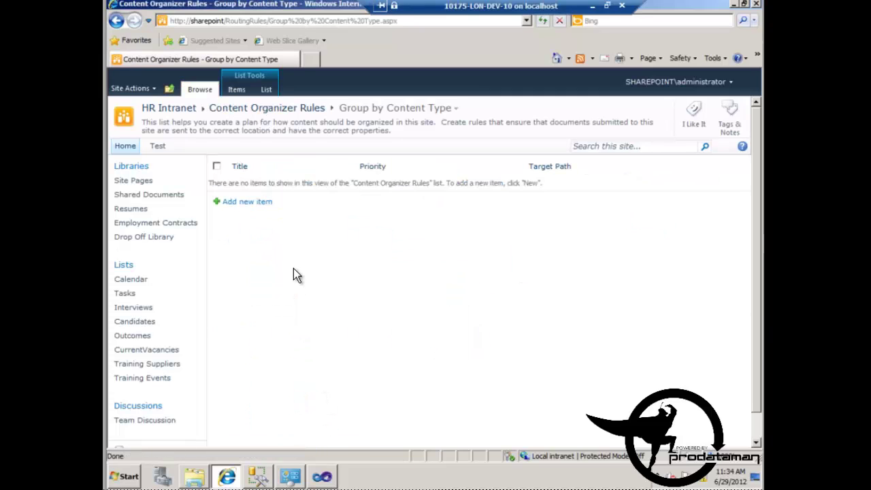
pyautogui.click(251, 203)
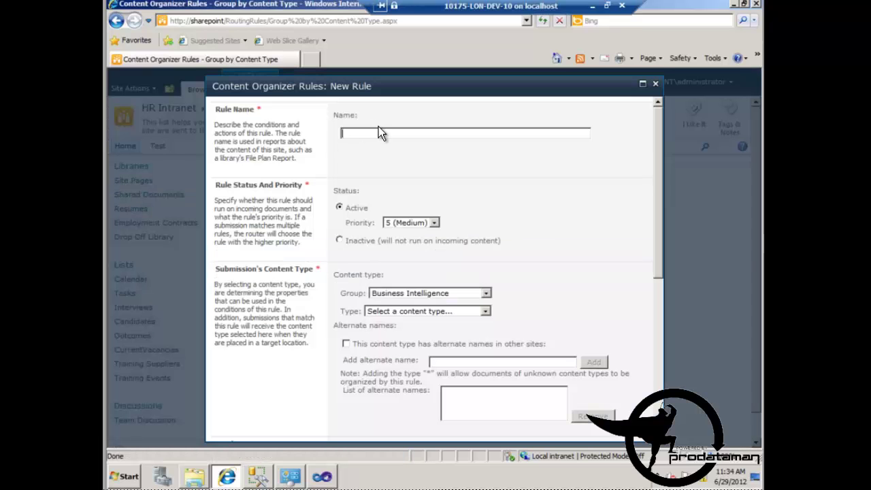
pyautogui.write('Project Documents')
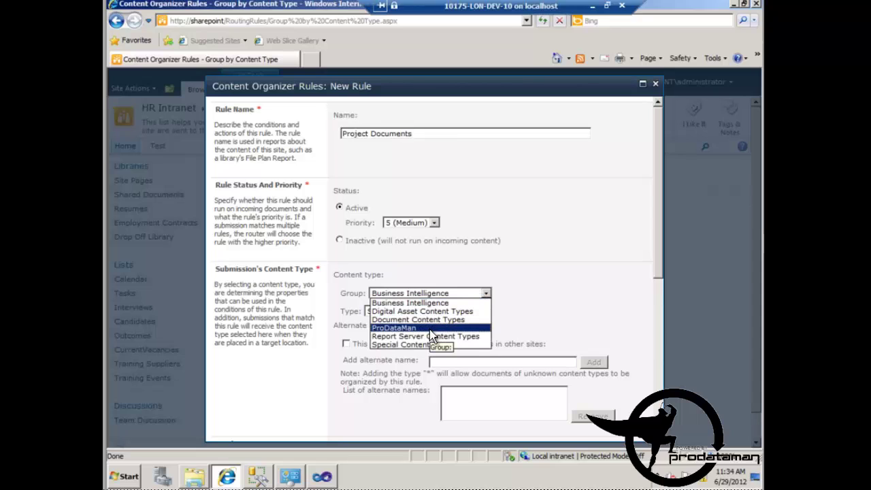
pyautogui.click(429, 329)
pyautogui.click(465, 312)
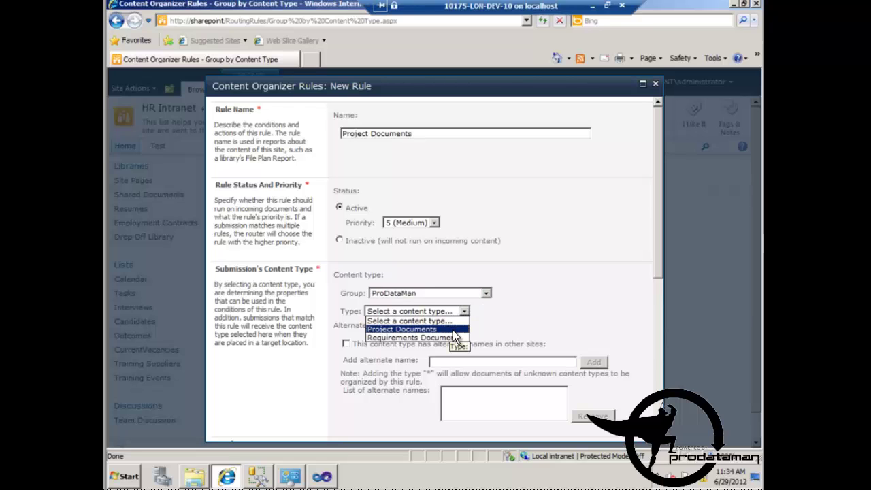
pyautogui.click(452, 329)
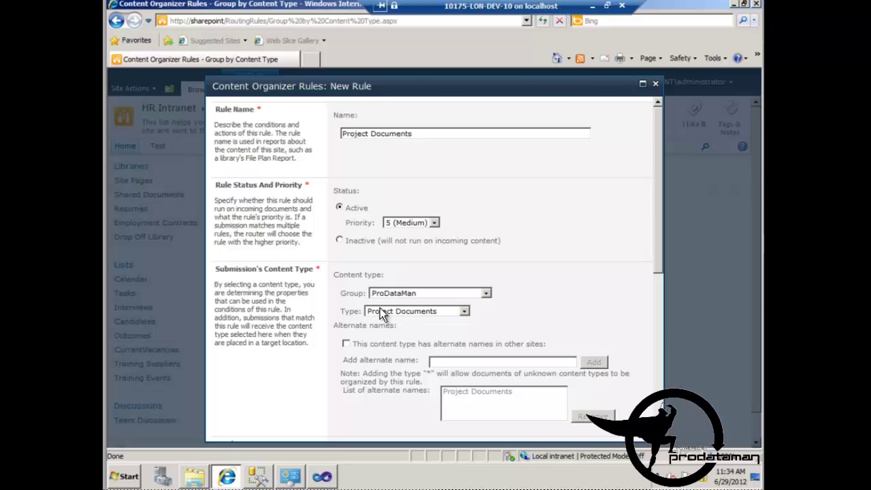
pyautogui.scroll(-2, 502, 324)
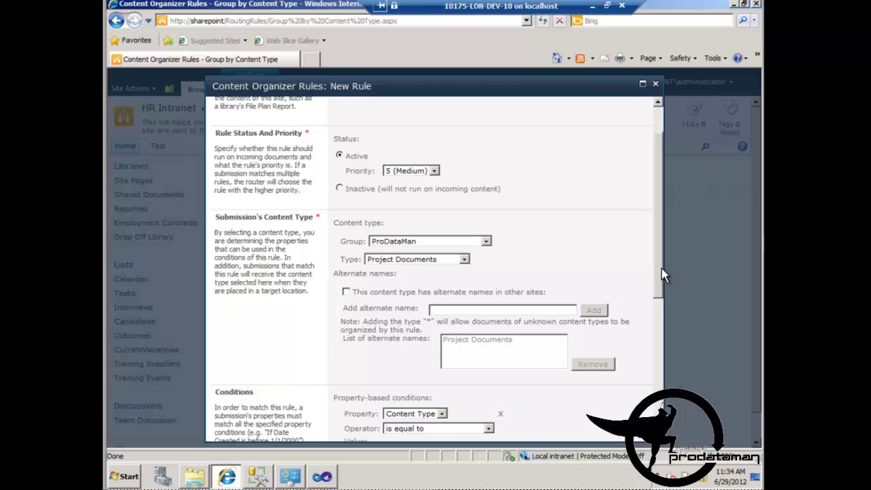
# Step: Try to save the rule with the Shared Documents library as its target location, and discard the rule
pyautogui.moveTo(655, 276); pyautogui.dragTo(666, 351)
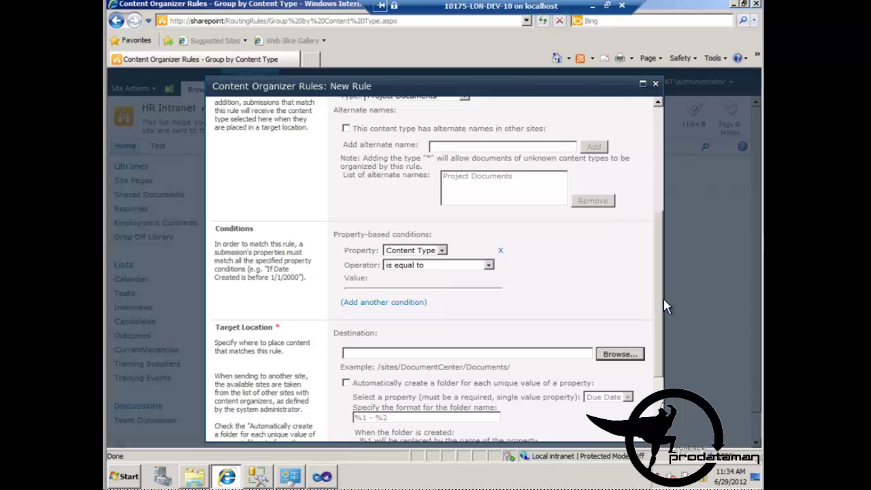
pyautogui.moveTo(659, 308); pyautogui.dragTo(675, 347)
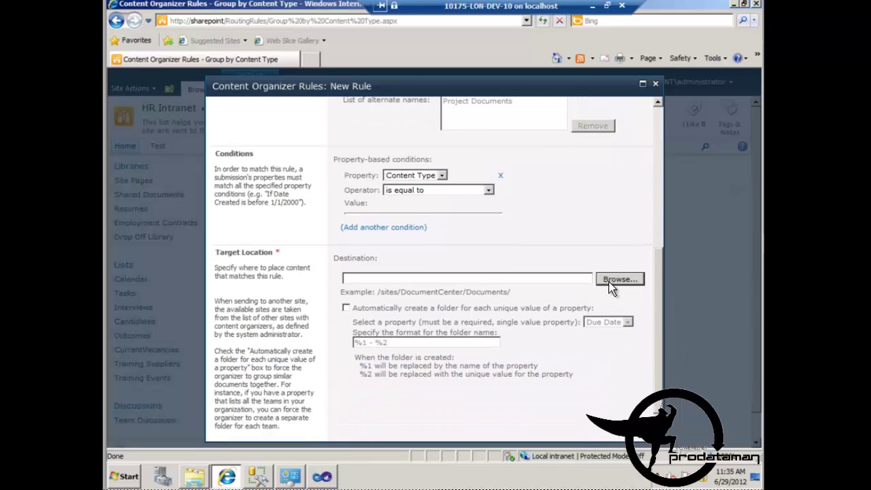
pyautogui.click(614, 280)
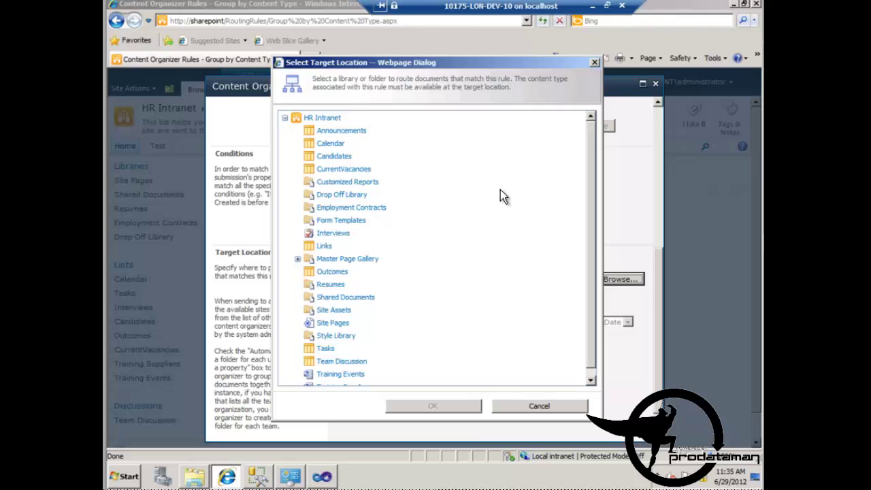
pyautogui.click(346, 300)
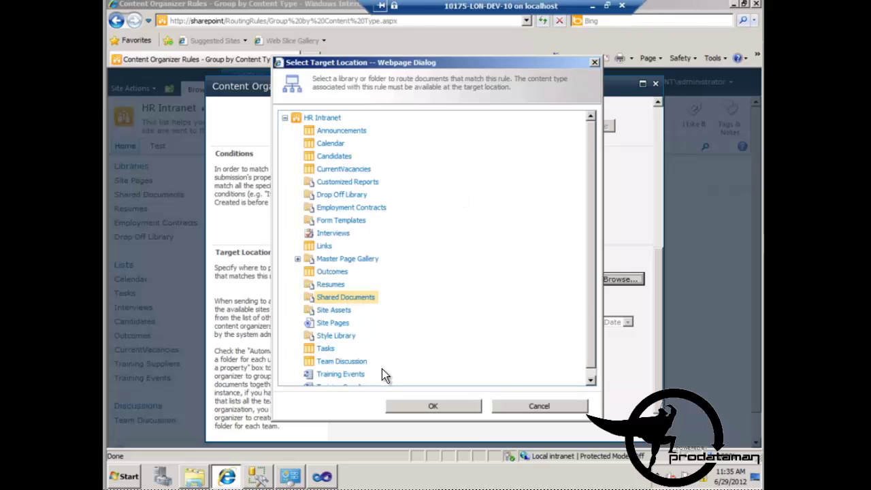
pyautogui.click(433, 407)
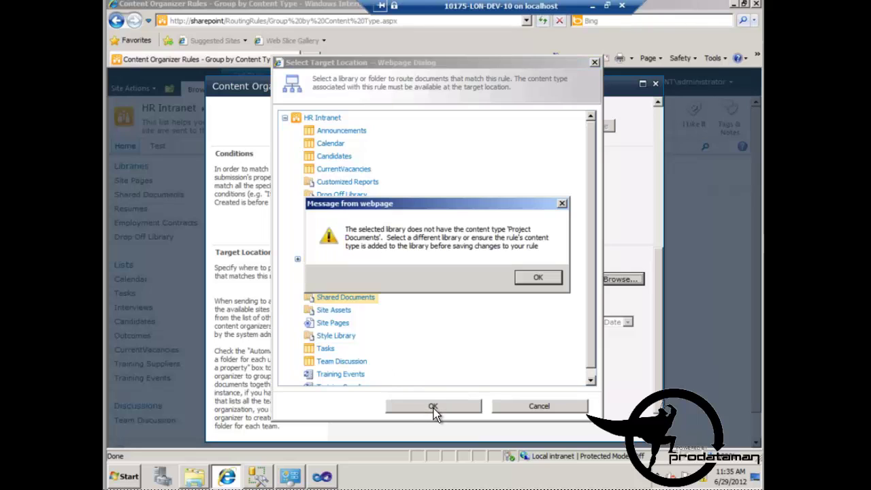
pyautogui.click(547, 275)
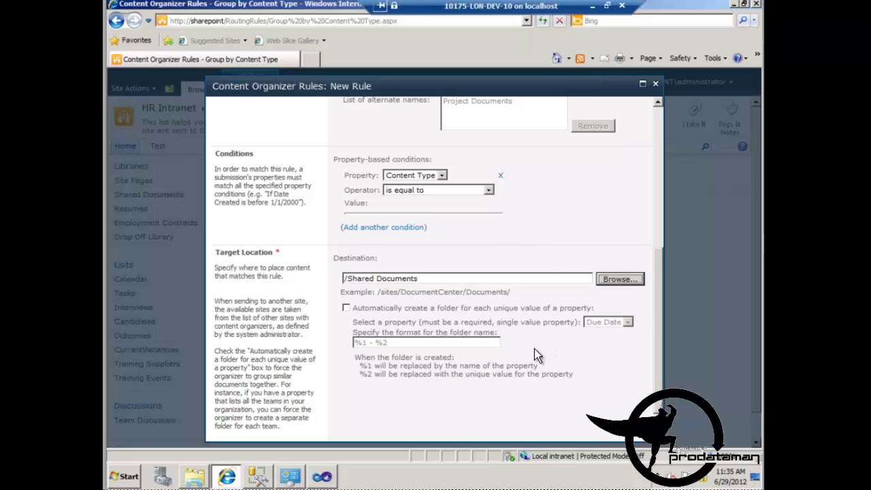
pyautogui.scroll(-1, 535, 356)
pyautogui.click(517, 427)
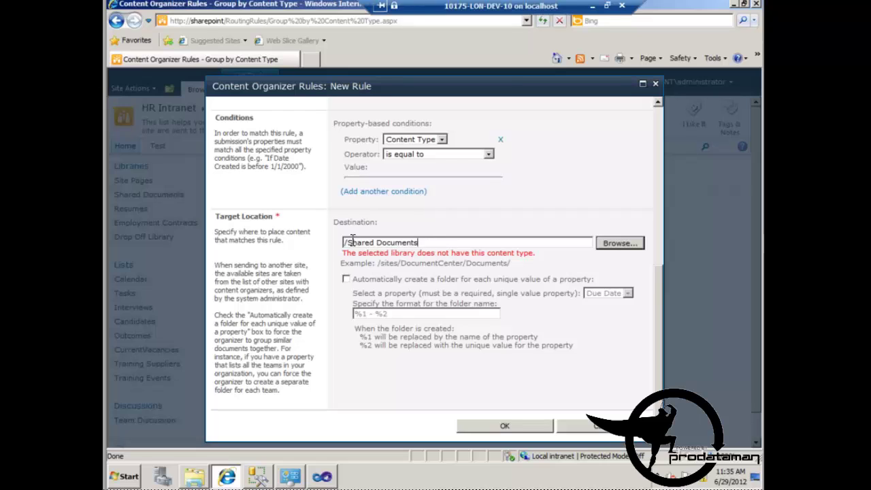
pyautogui.moveTo(419, 242); pyautogui.dragTo(329, 240)
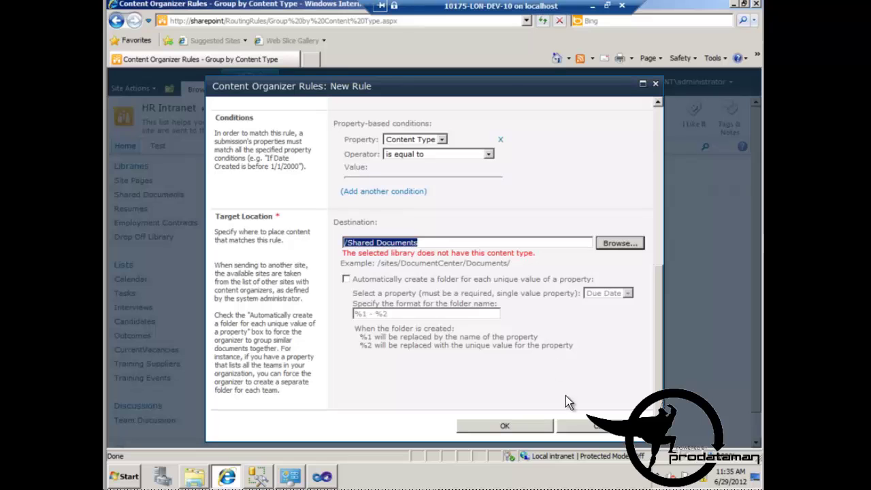
pyautogui.click(590, 426)
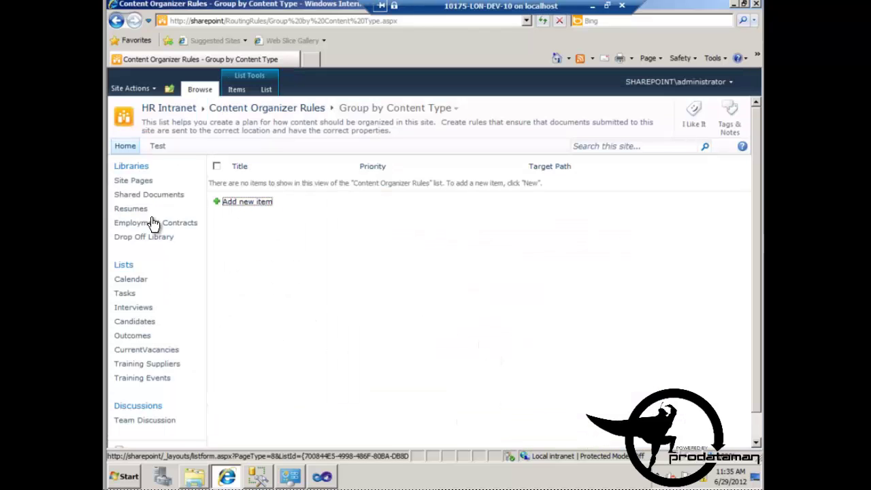
# Step: Create a new document library named Project Documents
pyautogui.click(129, 89)
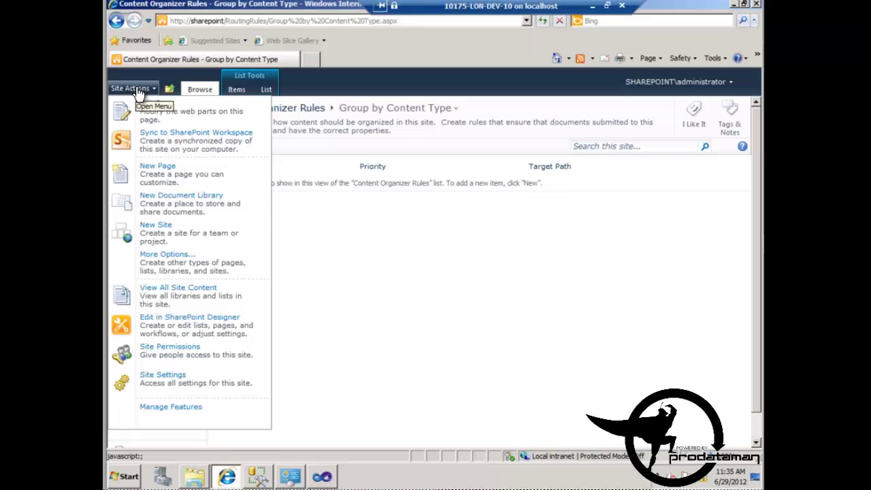
pyautogui.click(195, 203)
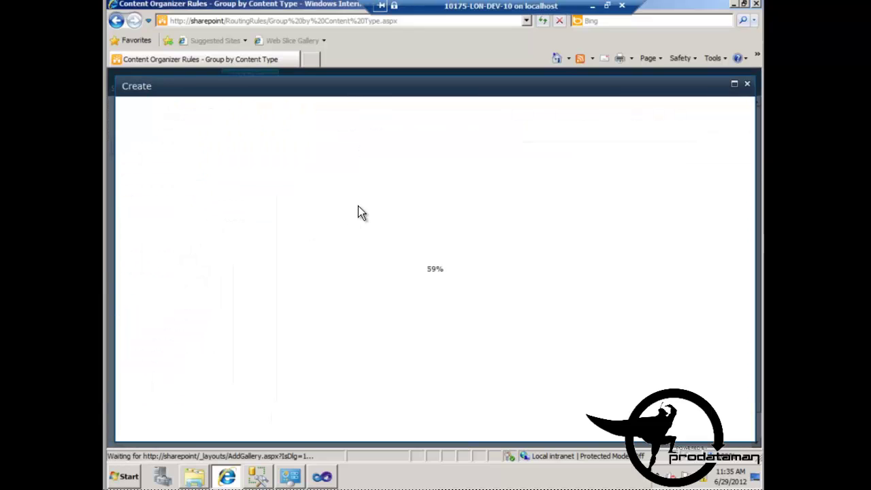
pyautogui.write('Project Docuemn')
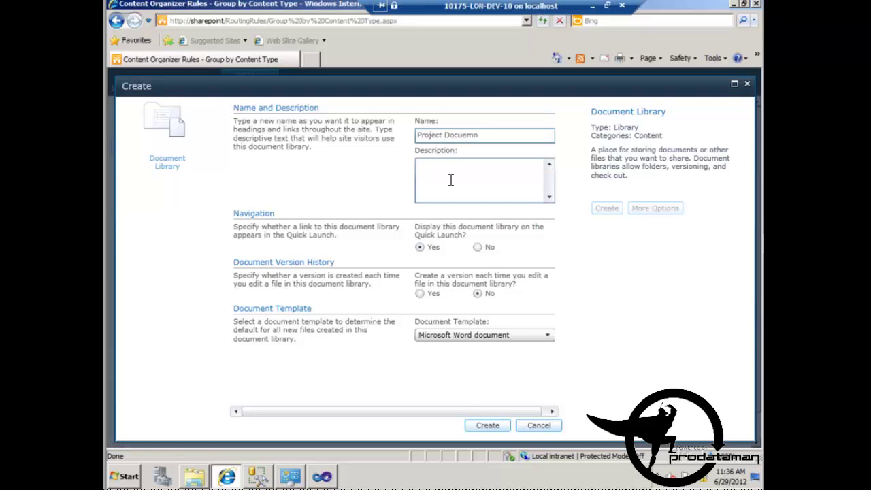
pyautogui.press('BackSpace')
pyautogui.write('ments')
pyautogui.click(480, 428)
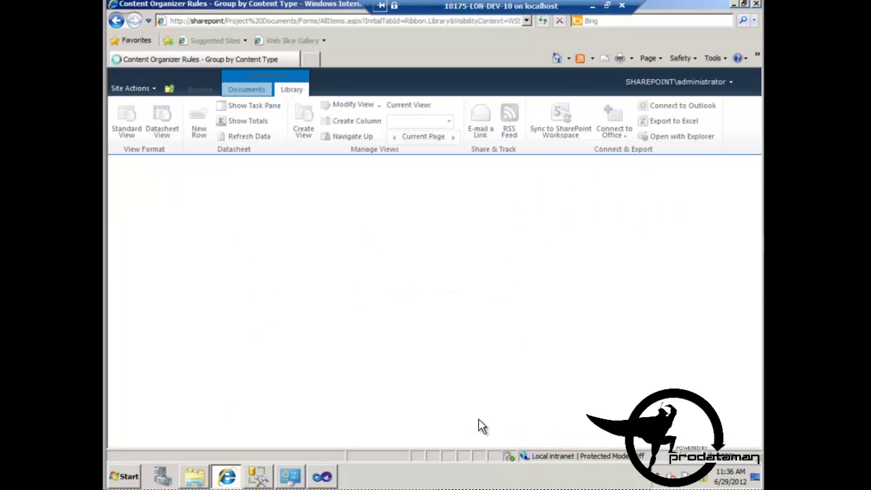
# Step: Allow management of content types in the Project Documents library's advanced settings
pyautogui.scroll(-1, 373, 185)
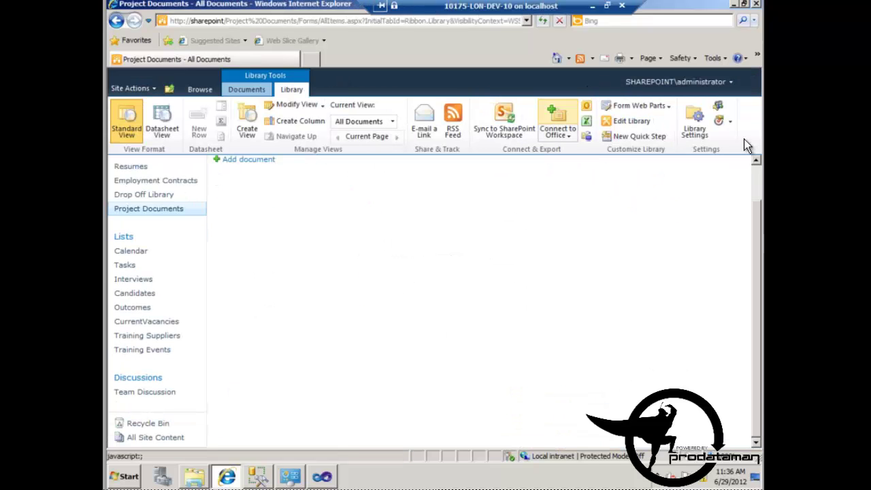
pyautogui.click(695, 121)
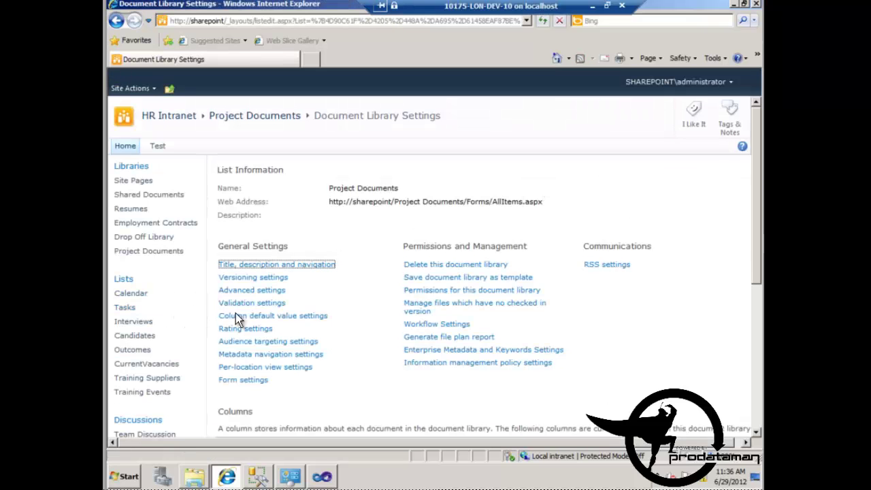
pyautogui.scroll(-1, 246, 318)
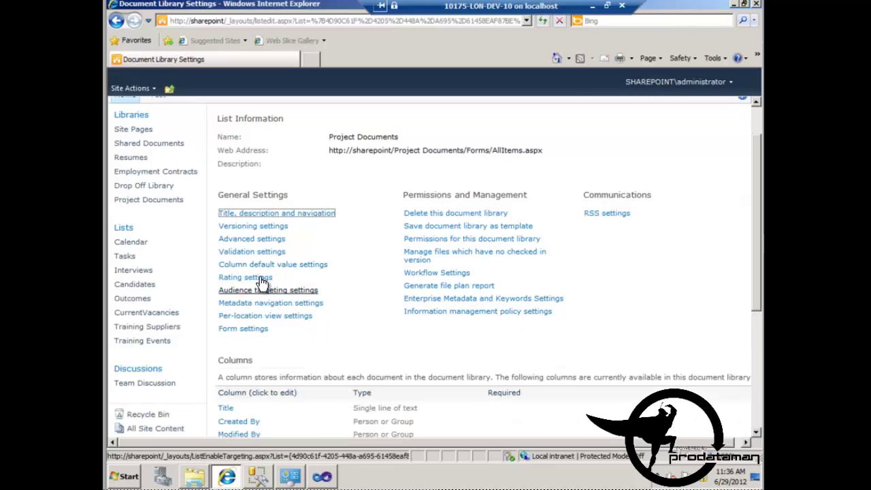
pyautogui.click(271, 239)
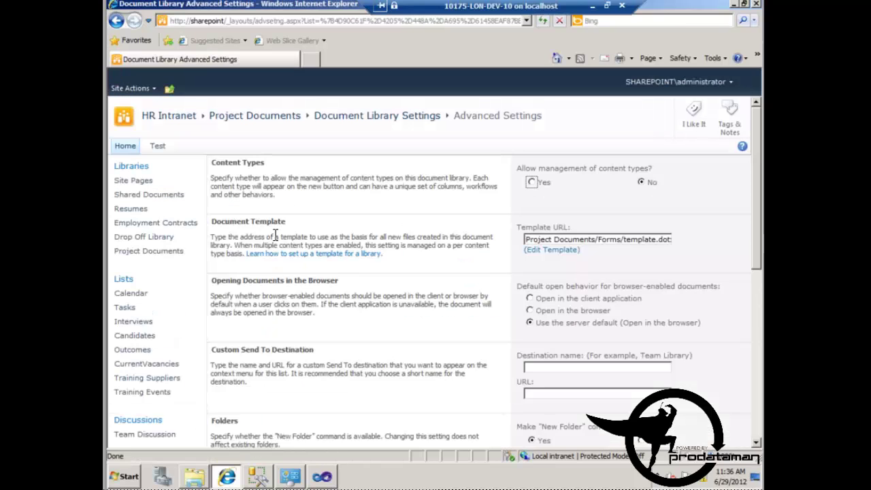
pyautogui.click(531, 182)
pyautogui.scroll(-6, 654, 232)
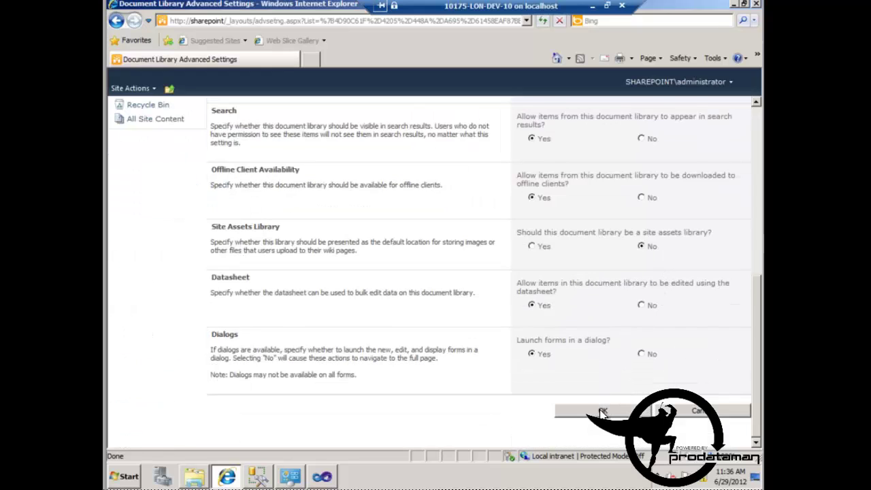
pyautogui.click(602, 411)
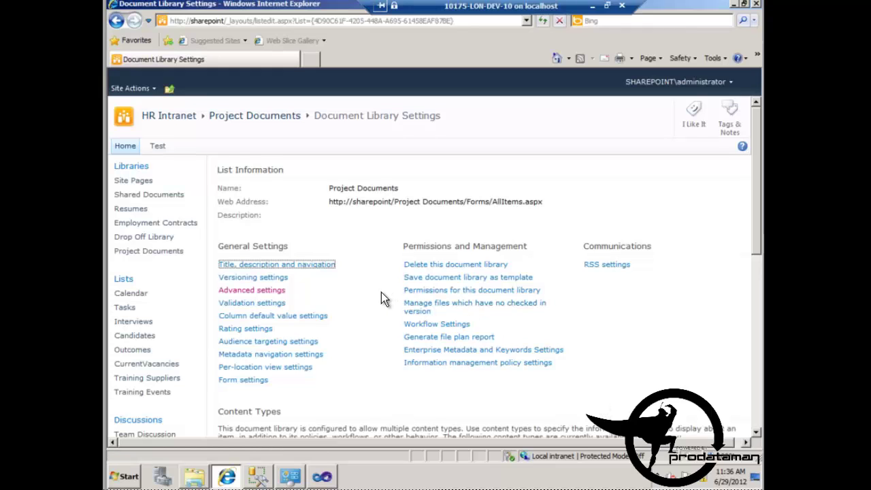
# Step: Add the Project Documents content type from the ProDataMan group to the Project Documents library
pyautogui.scroll(-1, 378, 298)
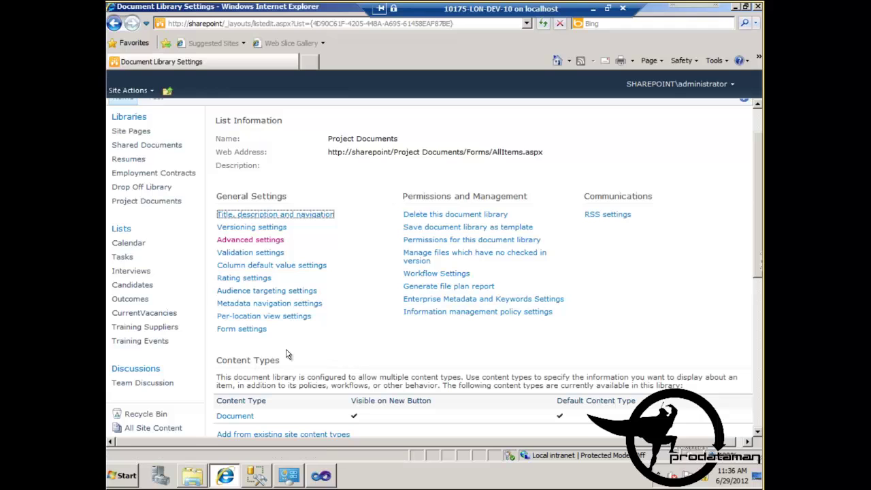
pyautogui.scroll(-1, 279, 368)
pyautogui.scroll(-3, 276, 376)
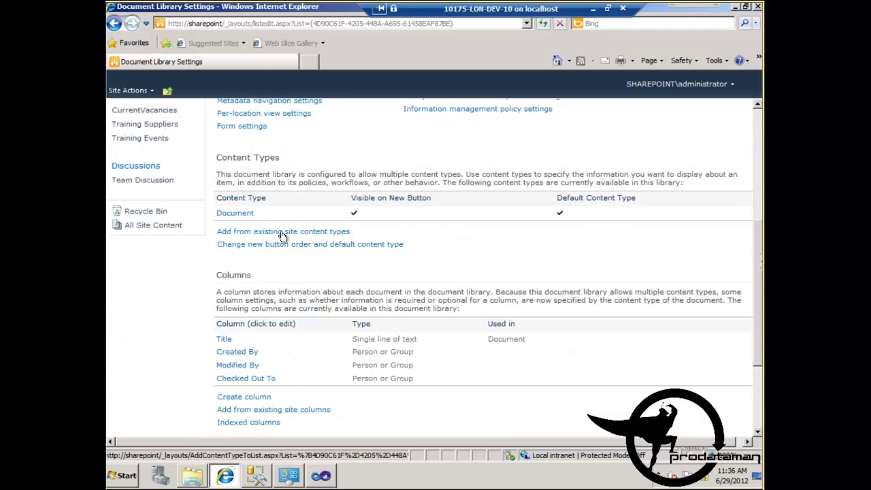
pyautogui.click(283, 234)
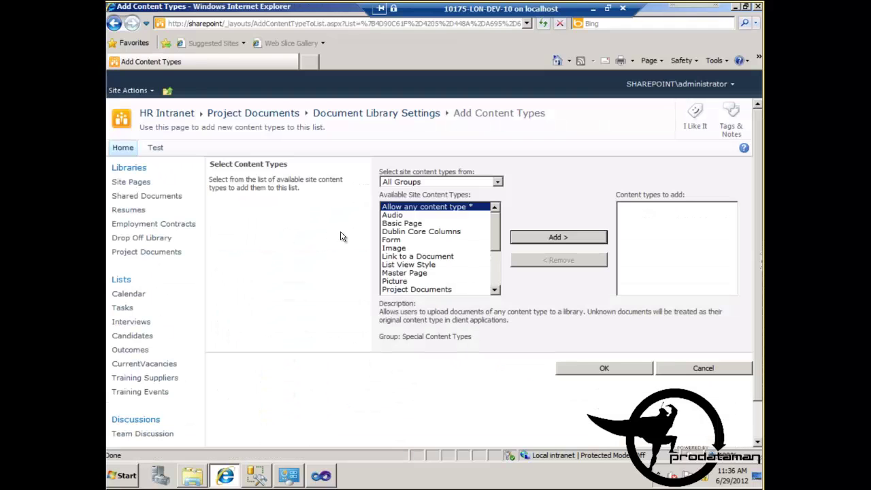
pyautogui.click(432, 182)
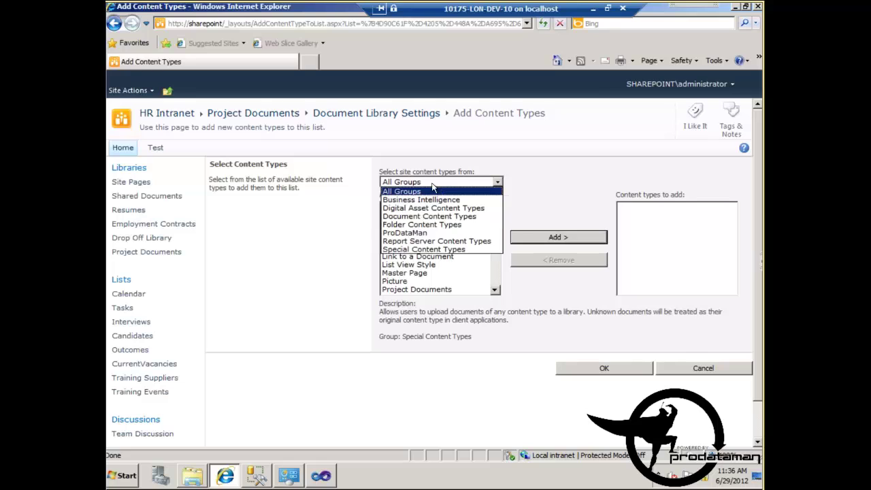
pyautogui.click(425, 233)
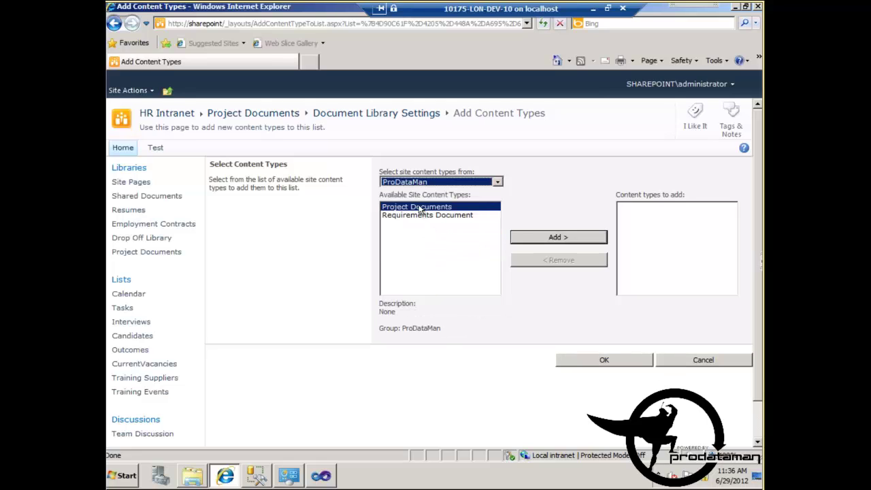
pyautogui.click(419, 209)
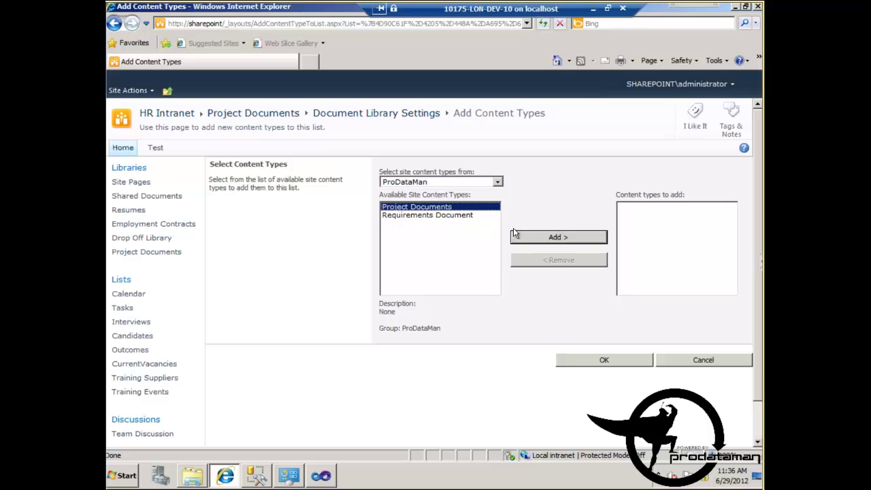
pyautogui.click(538, 238)
pyautogui.click(592, 360)
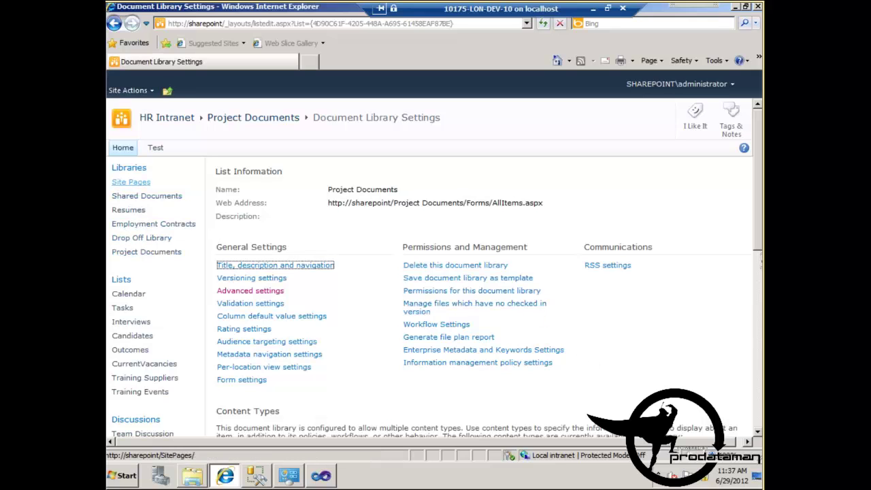
# Step: Create a new document library named Requirements Documents
pyautogui.click(141, 94)
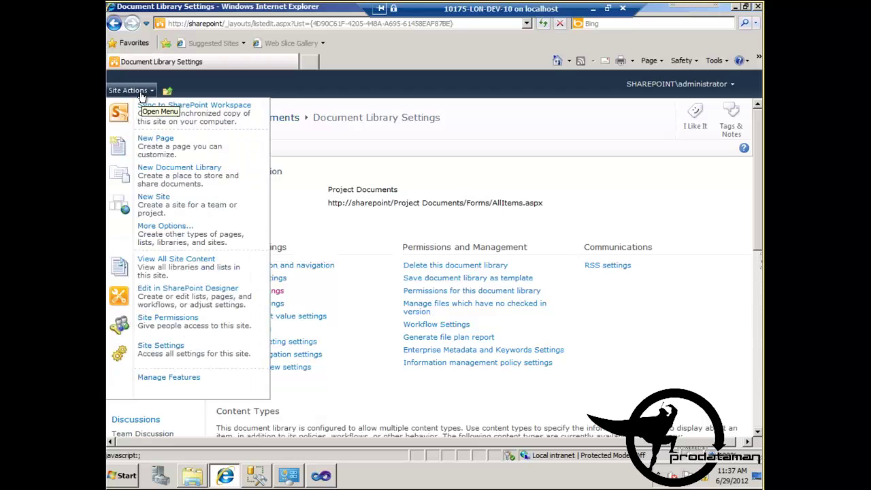
pyautogui.click(182, 181)
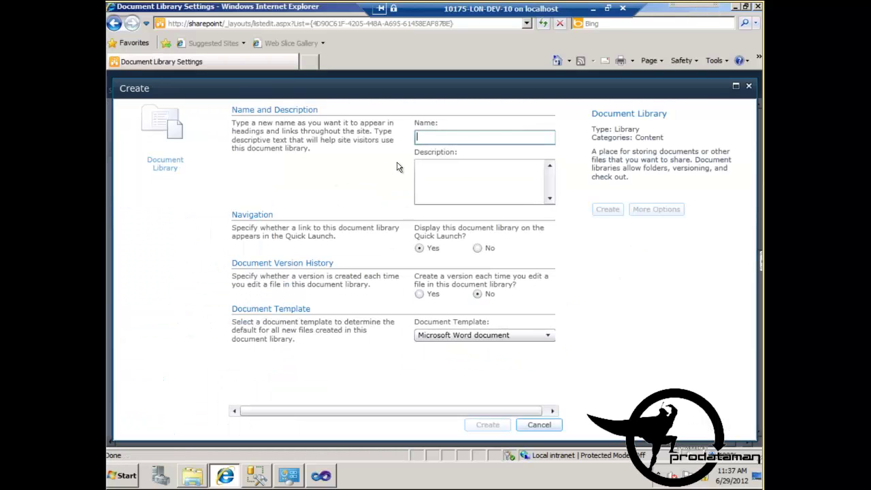
pyautogui.write('Requ')
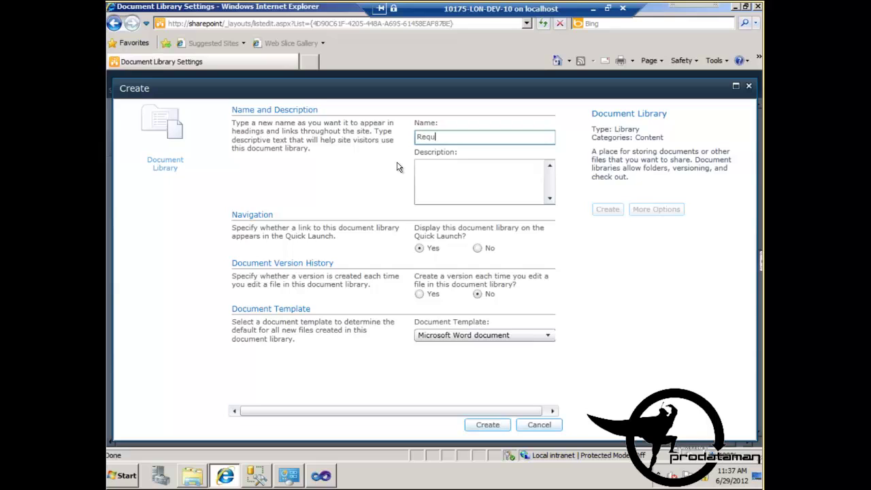
pyautogui.write('irements Documents')
pyautogui.click(488, 425)
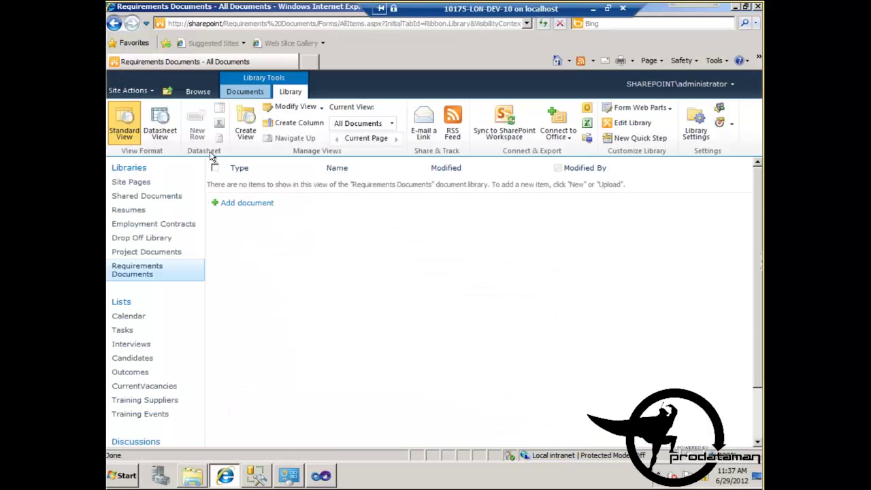
# Step: Allow management of content types in the Requirements Documents library's advanced settings
pyautogui.click(697, 128)
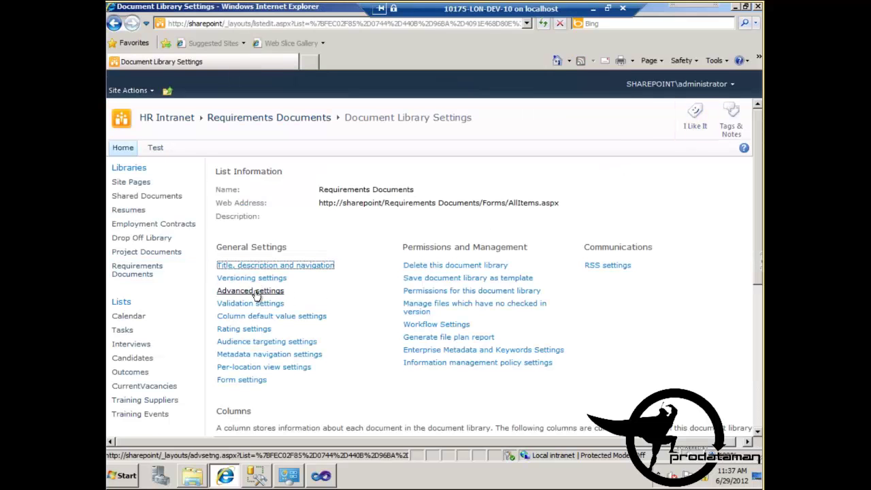
pyautogui.click(257, 293)
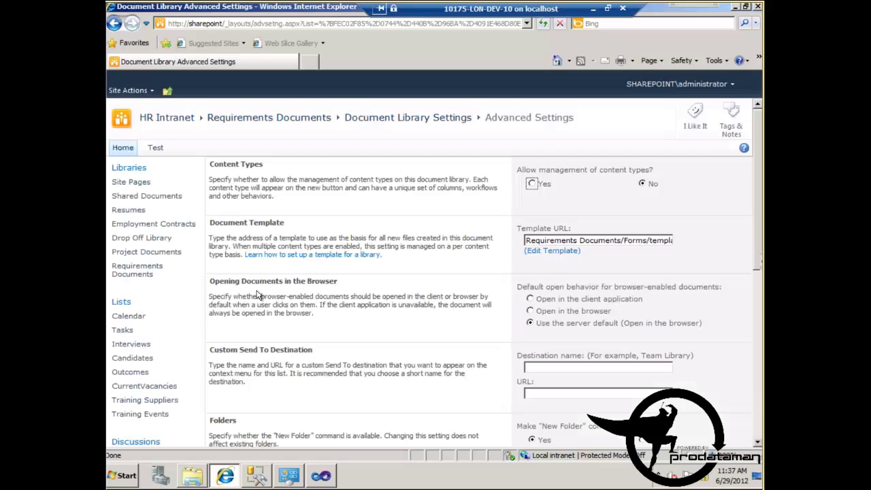
pyautogui.click(534, 185)
pyautogui.scroll(-1, 608, 208)
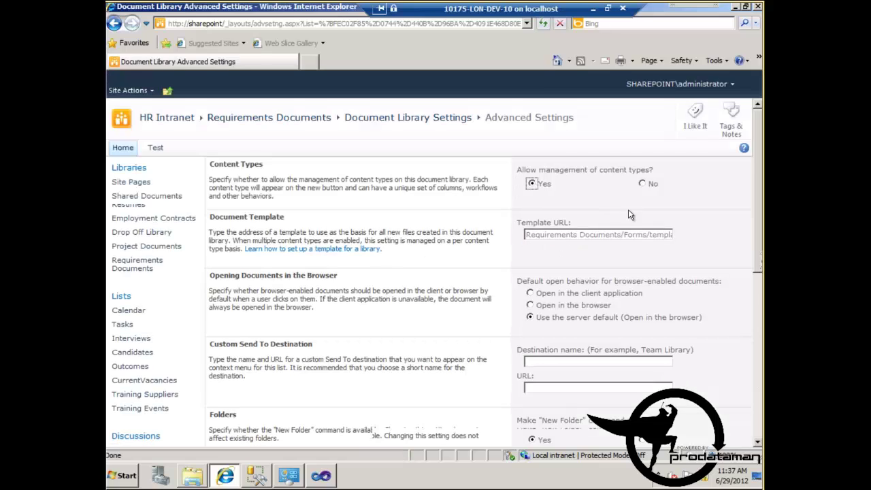
pyautogui.scroll(-5, 673, 231)
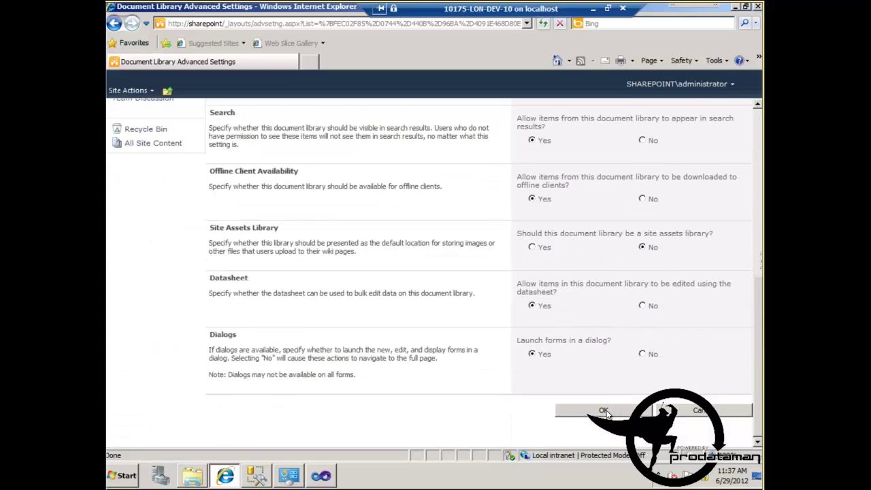
pyautogui.click(605, 412)
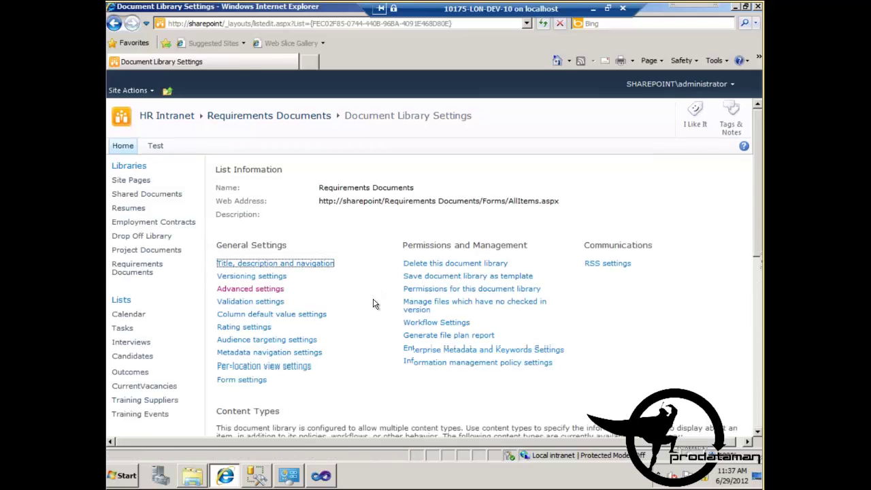
# Step: Add the Requirements Document content type from the ProDataMan group to the Requirements Documents library
pyautogui.scroll(-4, 364, 302)
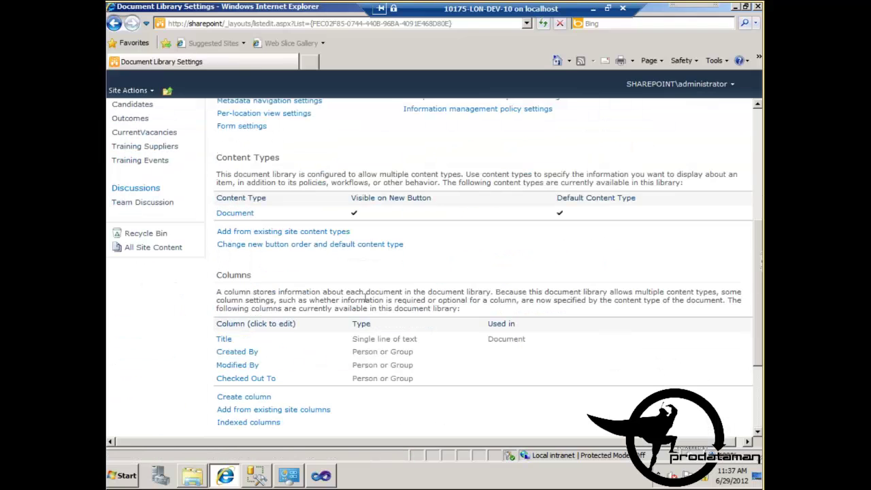
pyautogui.click(257, 232)
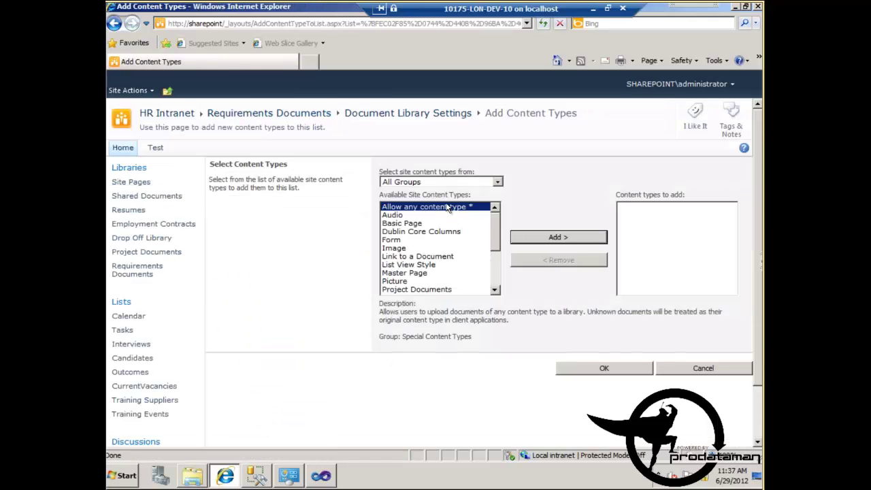
pyautogui.click(443, 182)
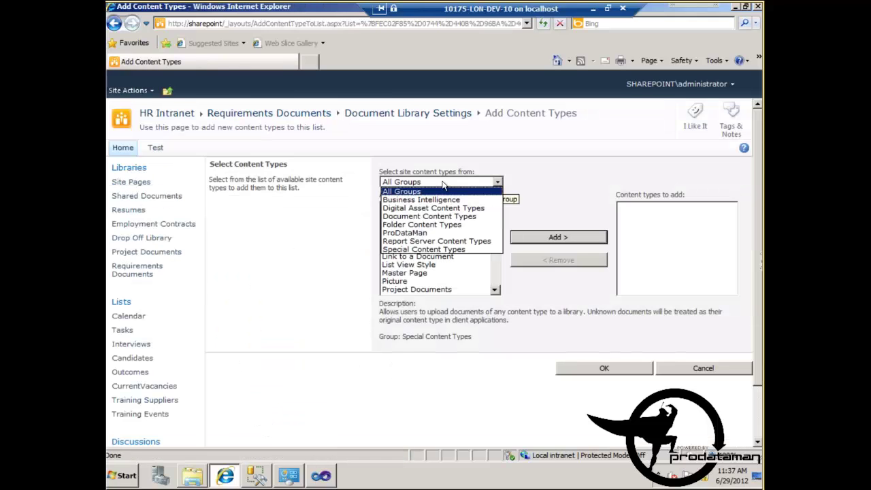
pyautogui.click(432, 233)
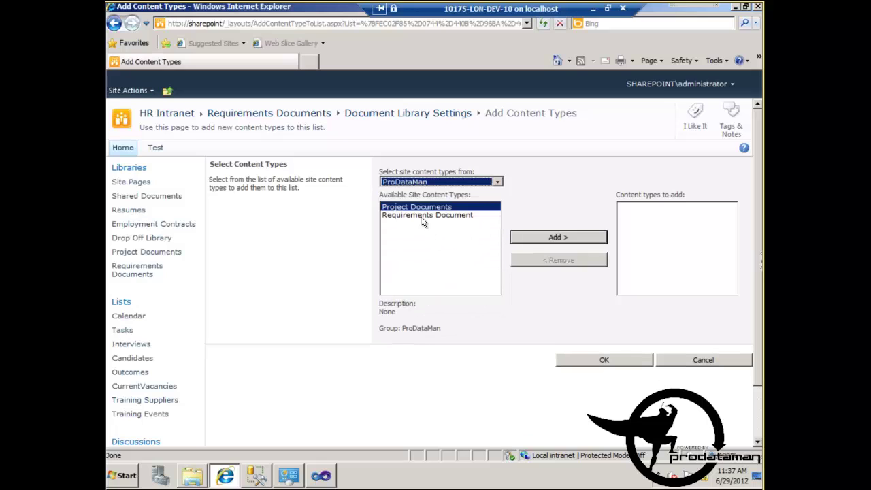
pyautogui.click(422, 215)
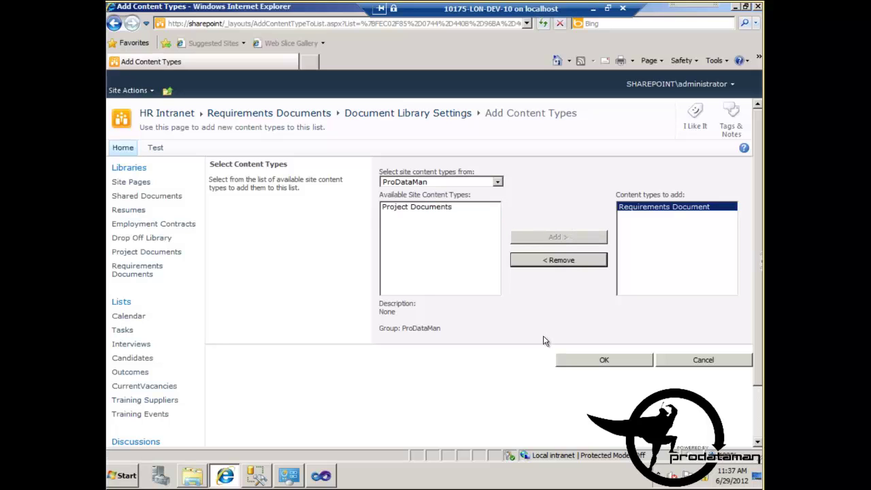
pyautogui.click(600, 362)
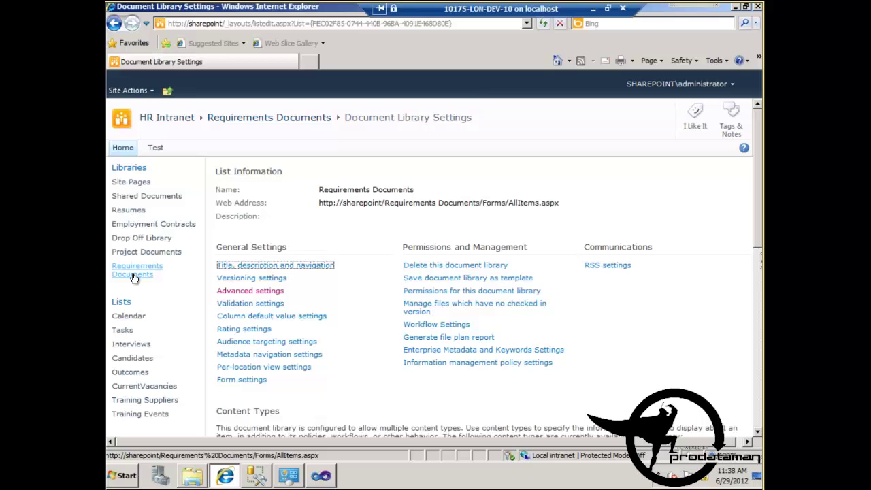
# Step: Start a new content organizer rule named Project Documents for the Project Documents content type from the ProDataMan group
pyautogui.click(126, 92)
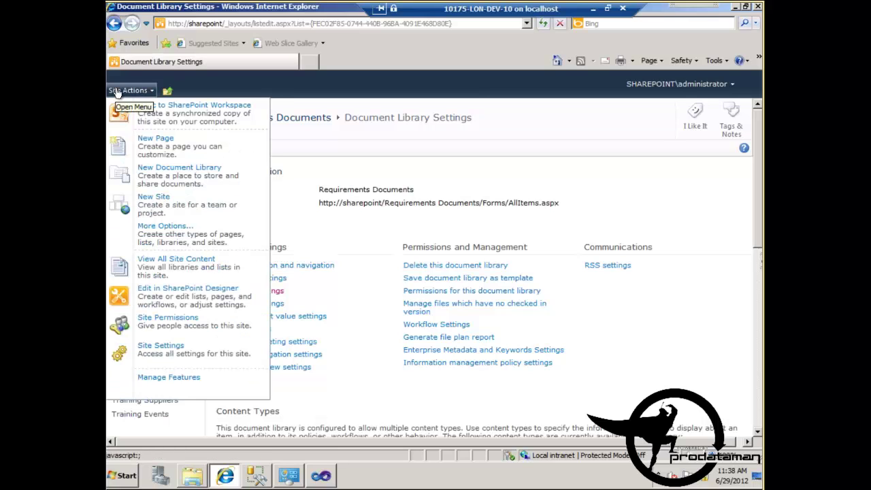
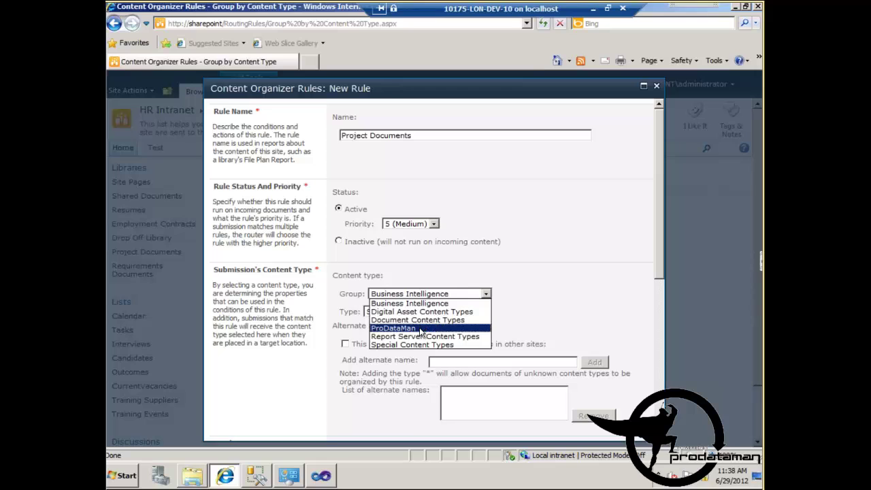
pyautogui.click(420, 328)
pyautogui.click(420, 311)
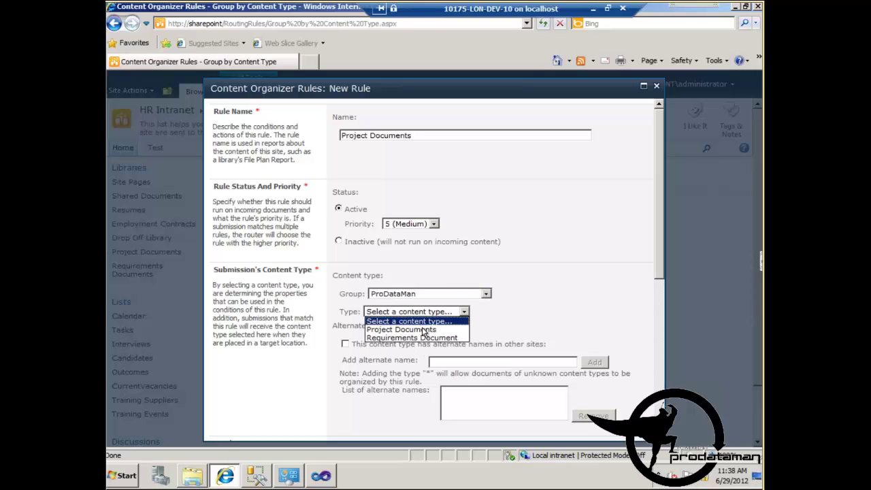
pyautogui.click(405, 329)
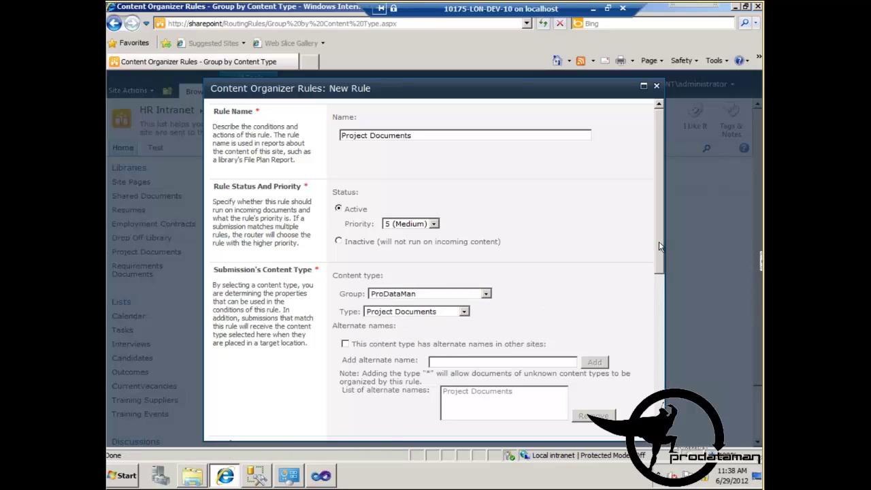
# Step: Enable automatic folder creation for each unique property value and set the rule's target location to the Project Documents library
pyautogui.moveTo(659, 242); pyautogui.dragTo(659, 393)
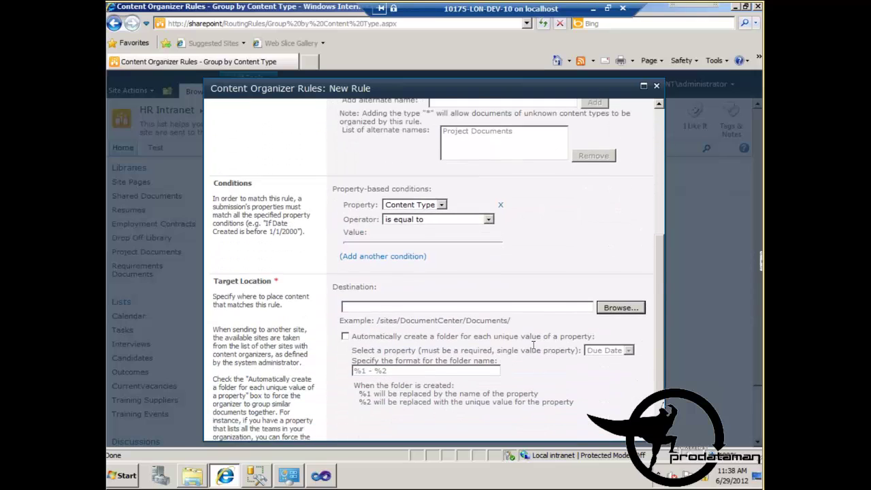
pyautogui.click(345, 336)
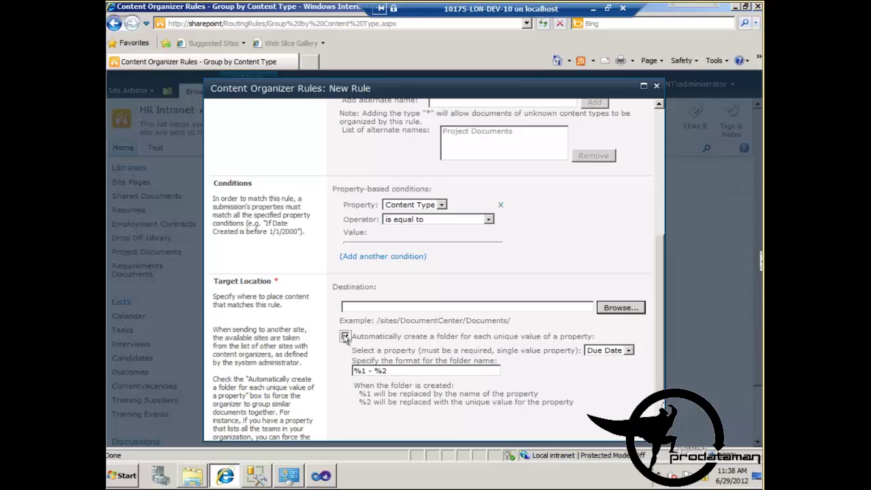
pyautogui.click(622, 308)
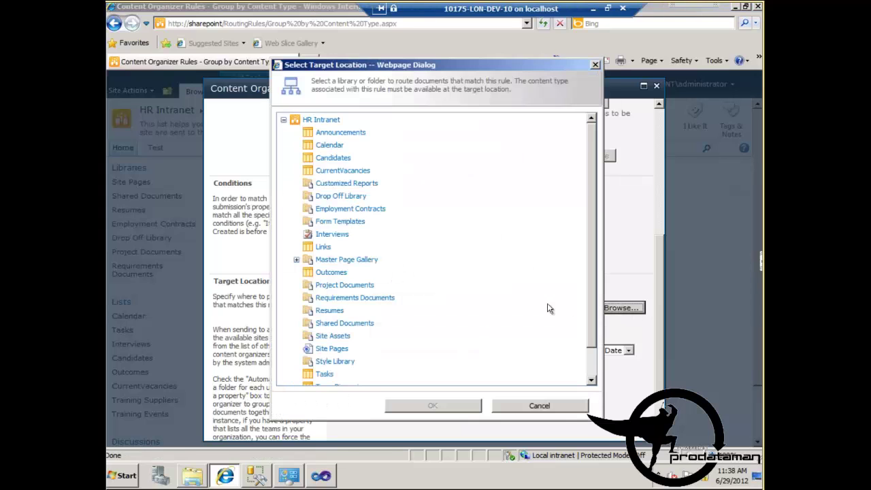
pyautogui.click(345, 286)
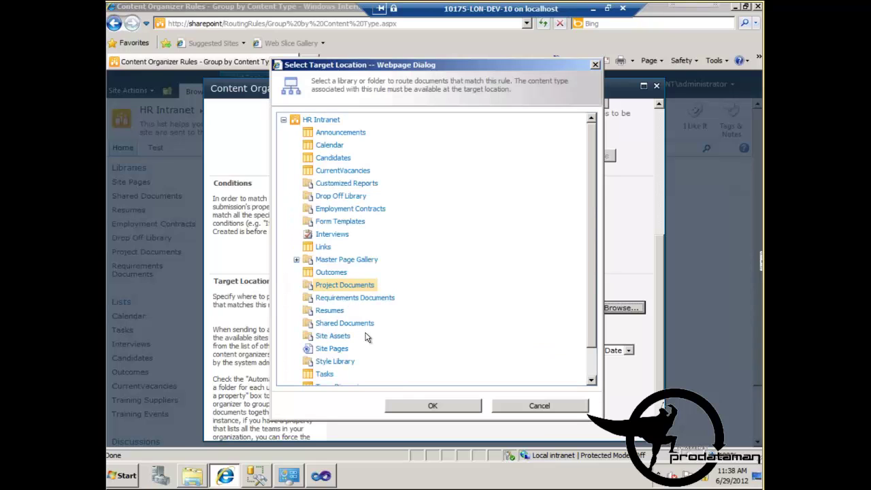
pyautogui.click(424, 406)
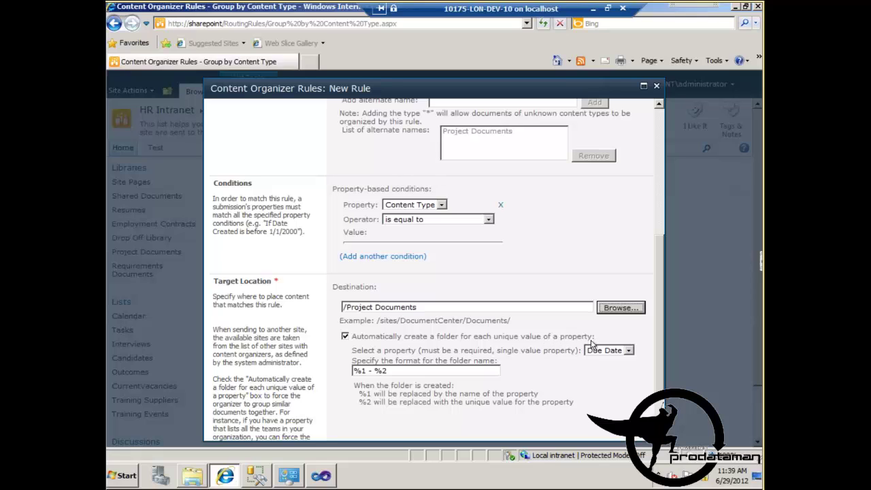
# Step: Examine which properties are available for the rule's automatic folder creation
pyautogui.click(628, 350)
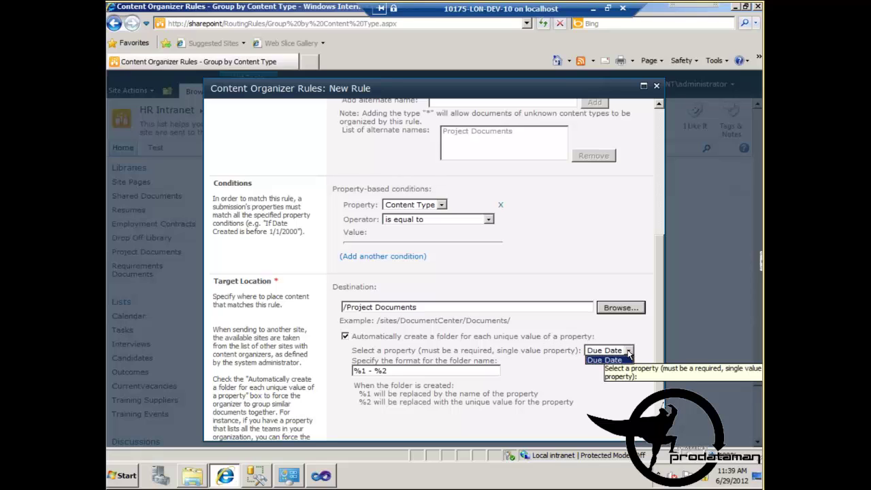
pyautogui.click(628, 351)
pyautogui.click(628, 351)
pyautogui.click(628, 351)
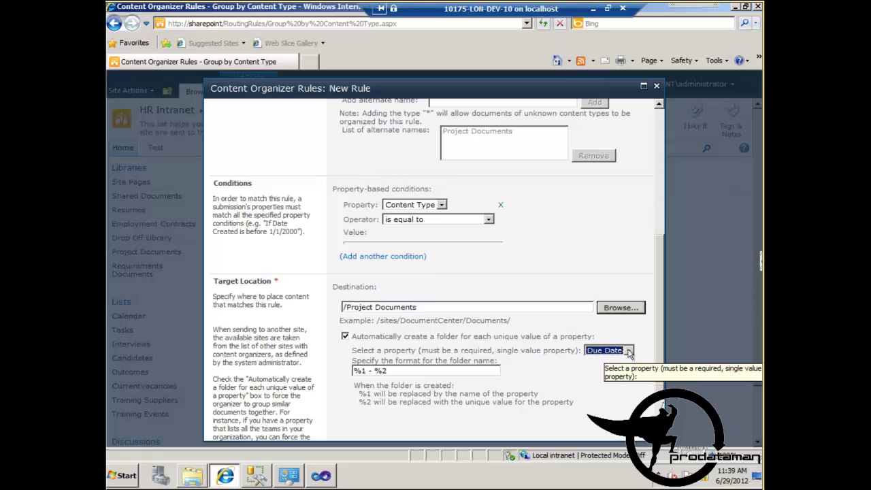
pyautogui.click(627, 351)
pyautogui.click(628, 351)
pyautogui.click(628, 351)
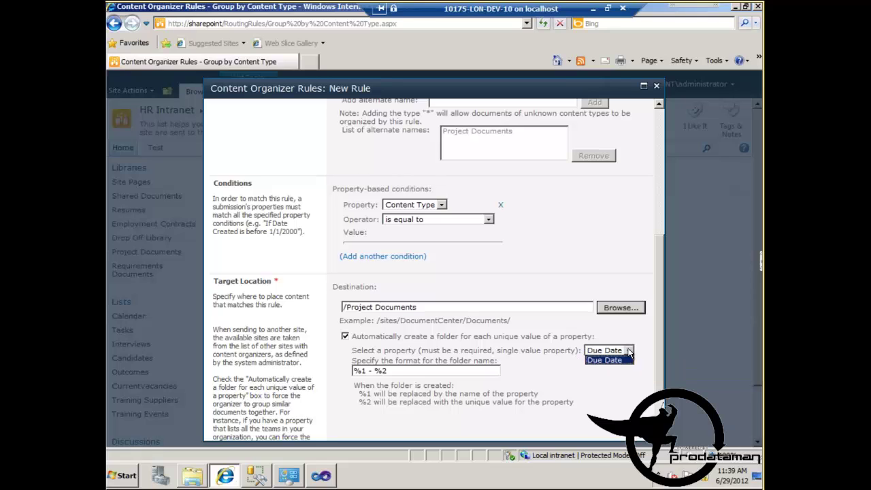
pyautogui.click(628, 351)
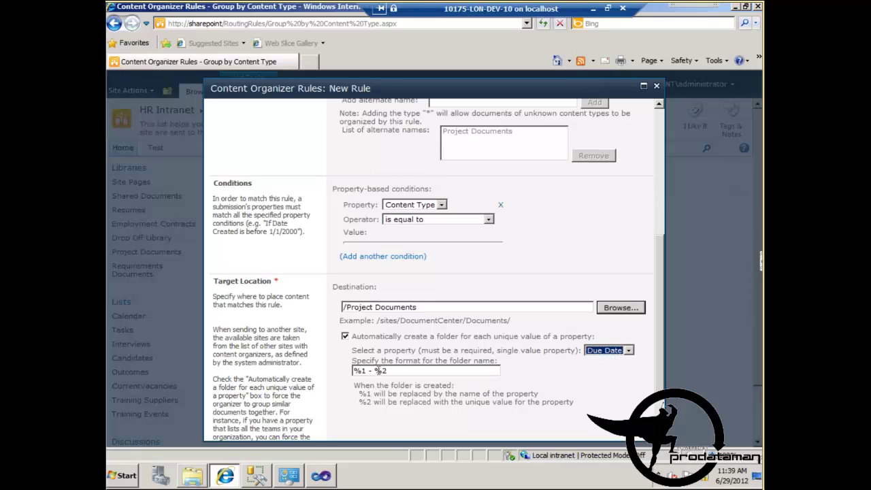
# Step: Save the Project Documents rule with Due Date as the folder property and %1 - %2 as the folder name format
pyautogui.click(374, 370)
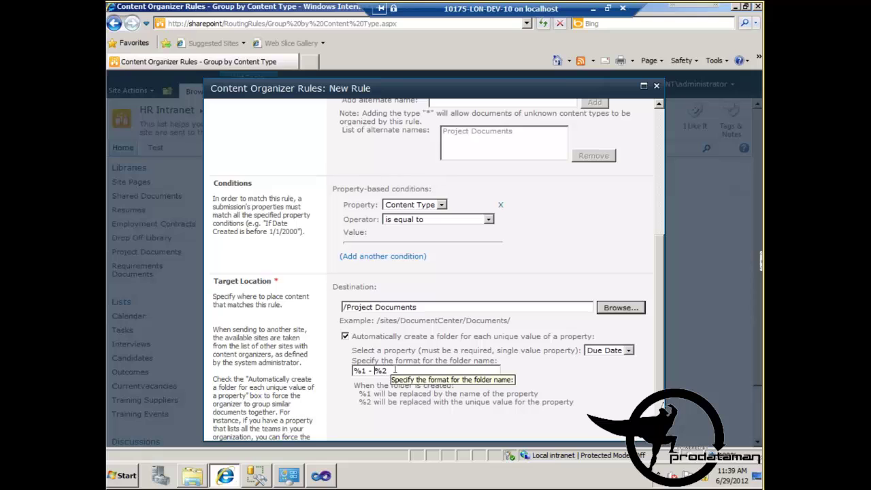
pyautogui.moveTo(395, 370); pyautogui.dragTo(323, 366)
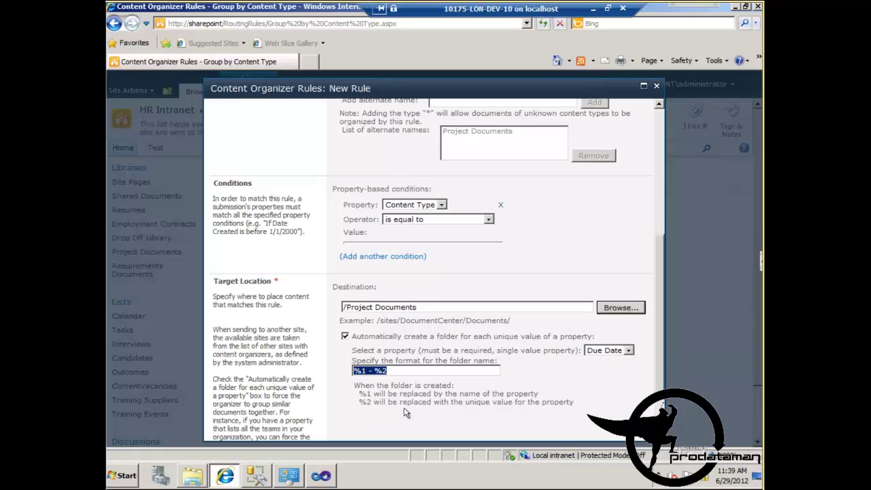
pyautogui.click(371, 370)
pyautogui.scroll(-2, 406, 349)
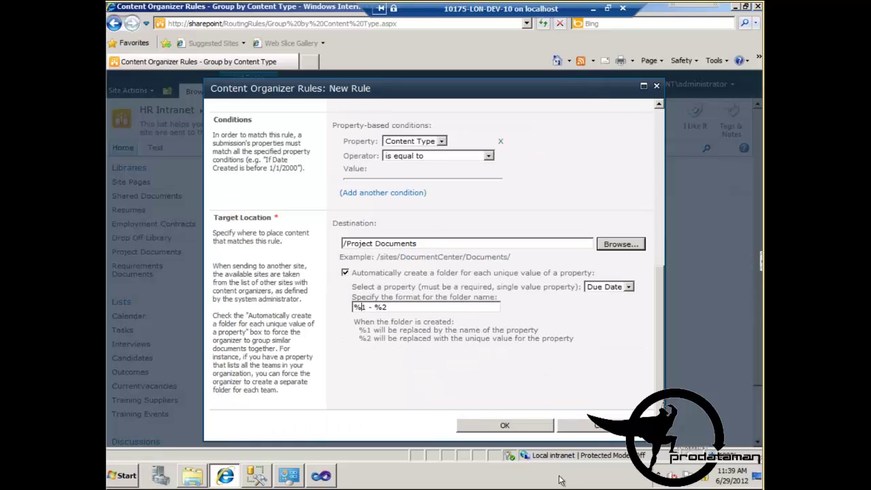
pyautogui.click(504, 425)
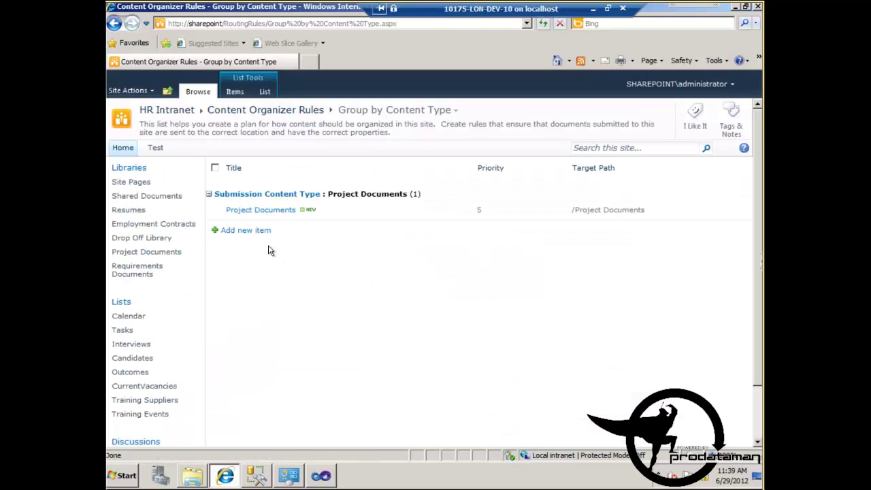
# Step: Start another content organizer rule named Requirements Documents for the Requirements Document content type from the ProDataMan group
pyautogui.click(249, 231)
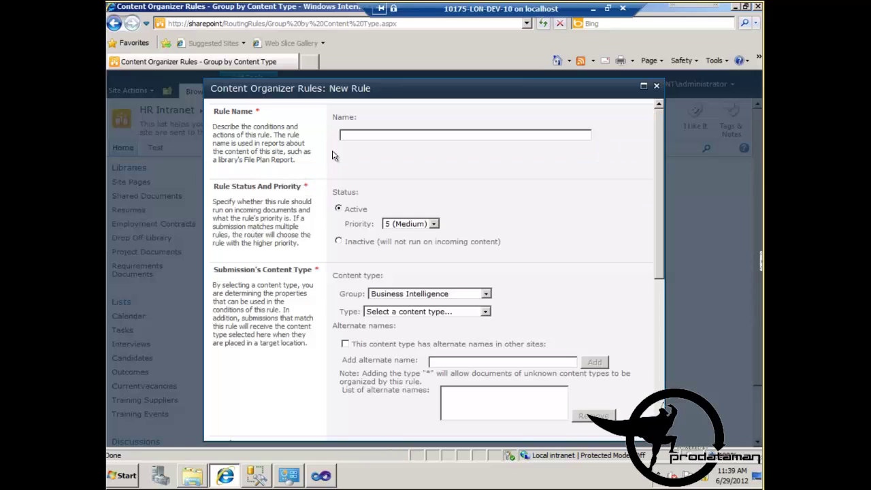
pyautogui.write('Requirements')
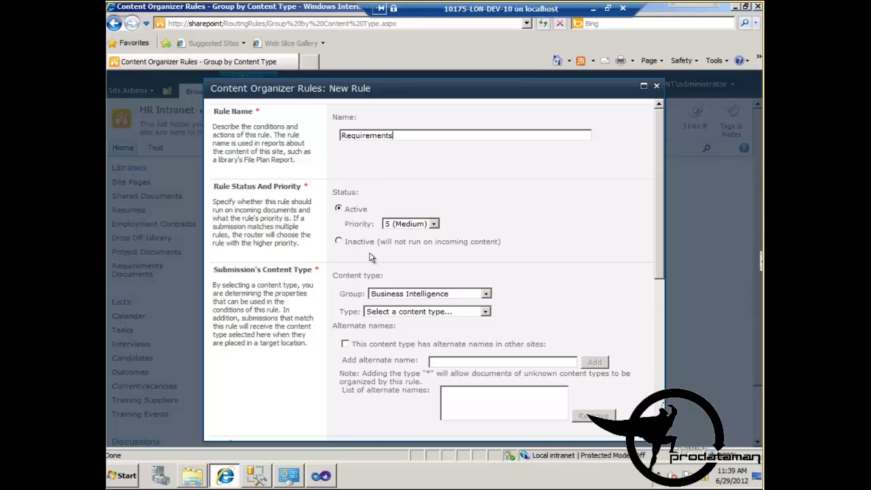
pyautogui.click(415, 294)
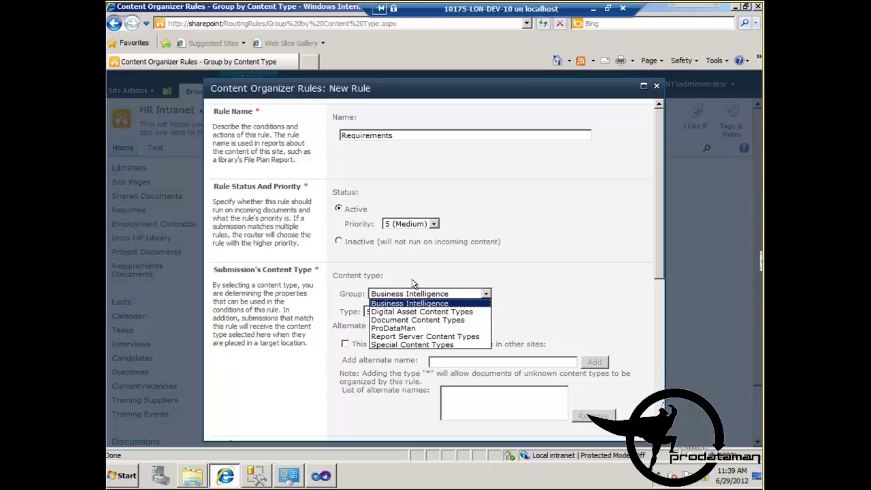
pyautogui.click(410, 329)
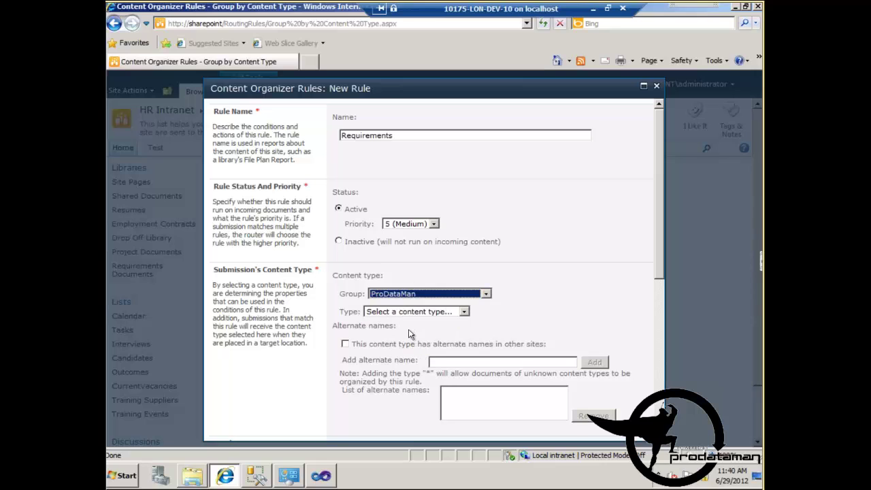
pyautogui.click(406, 312)
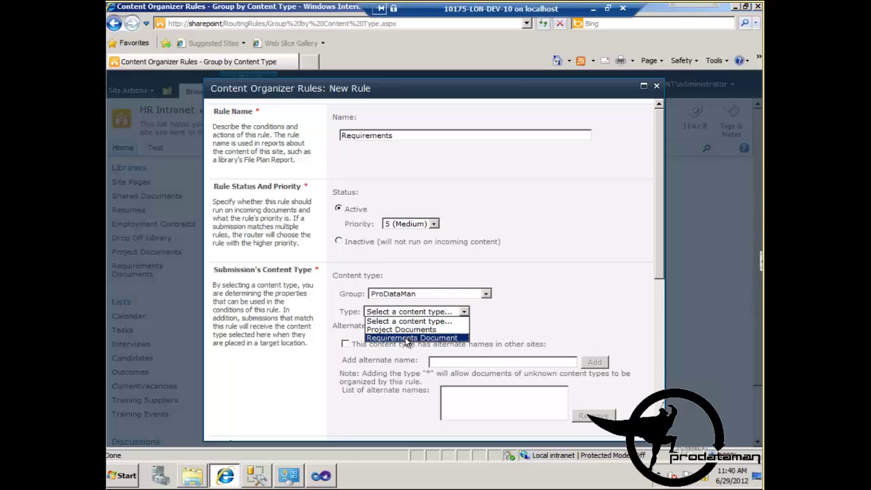
pyautogui.click(405, 337)
pyautogui.click(405, 136)
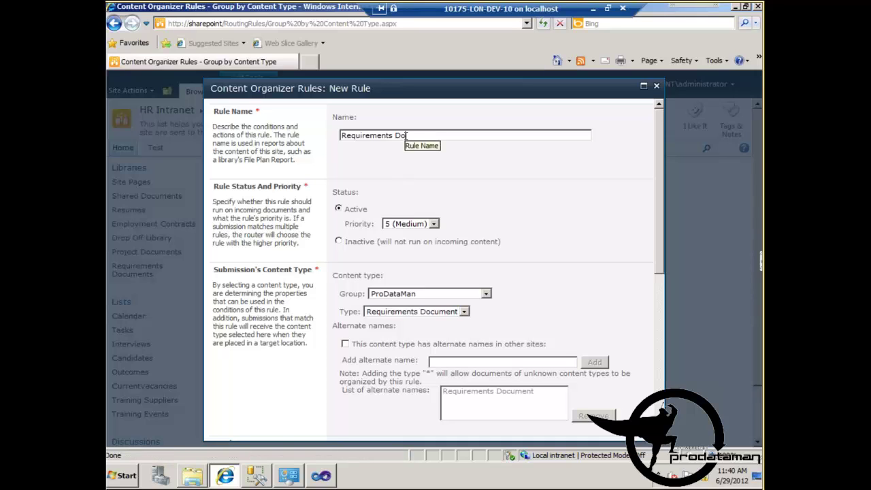
pyautogui.write('Documents')
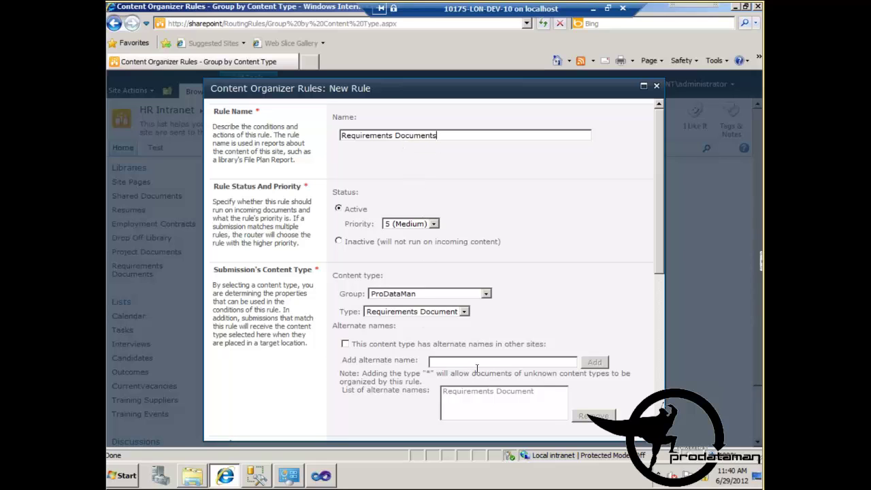
# Step: Set the new rule's target location to the Requirements Documents library
pyautogui.scroll(-5, 479, 366)
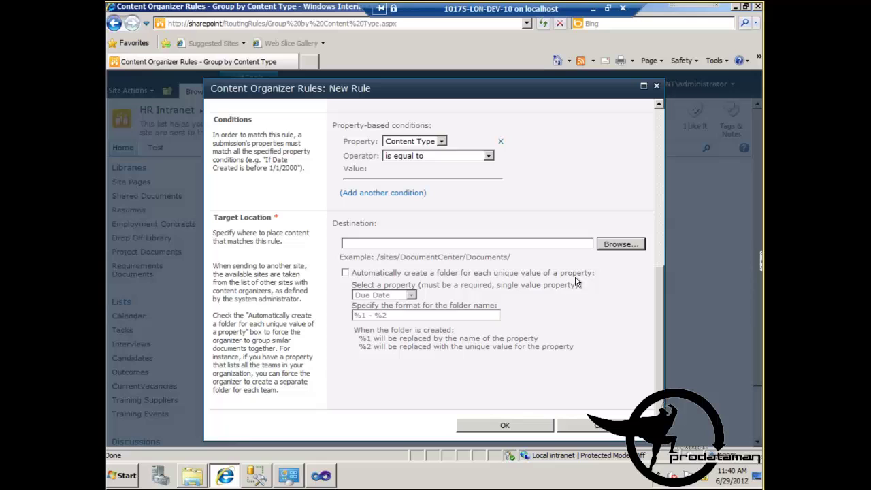
pyautogui.click(615, 248)
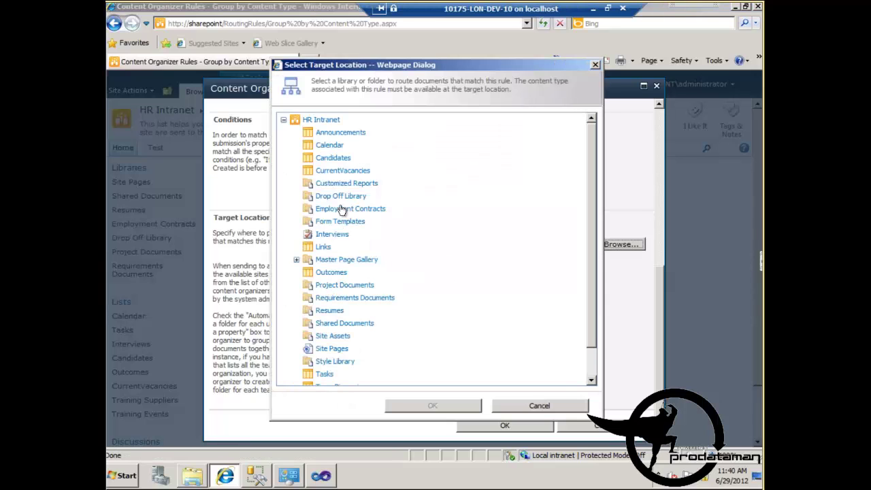
pyautogui.click(325, 301)
pyautogui.click(432, 405)
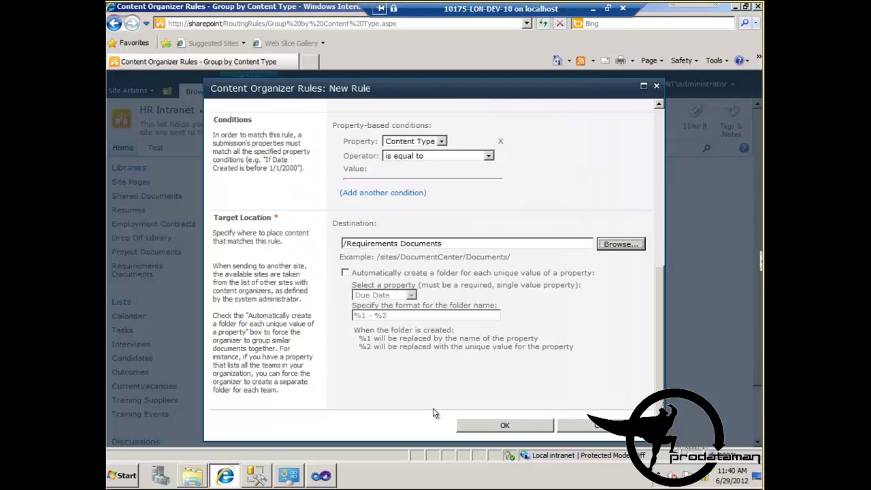
# Step: Enable automatic folder creation by Project Name, reduce the folder name format to %2, and save the rule
pyautogui.click(346, 273)
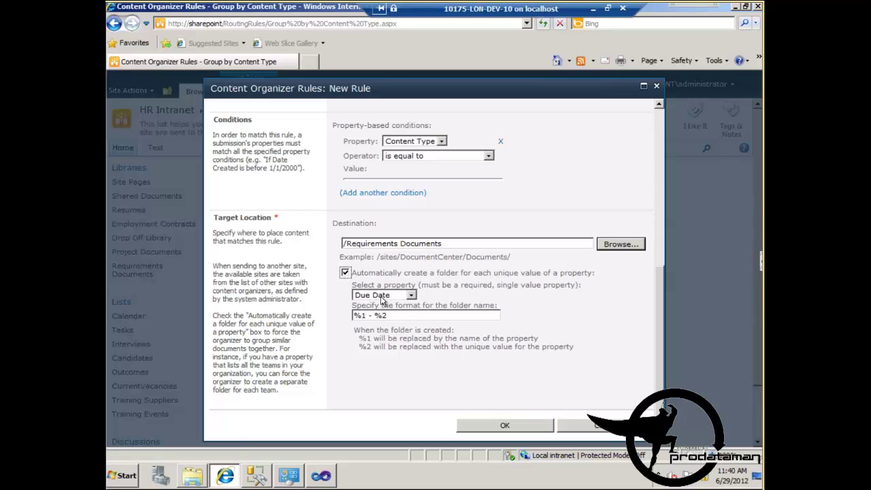
pyautogui.click(411, 297)
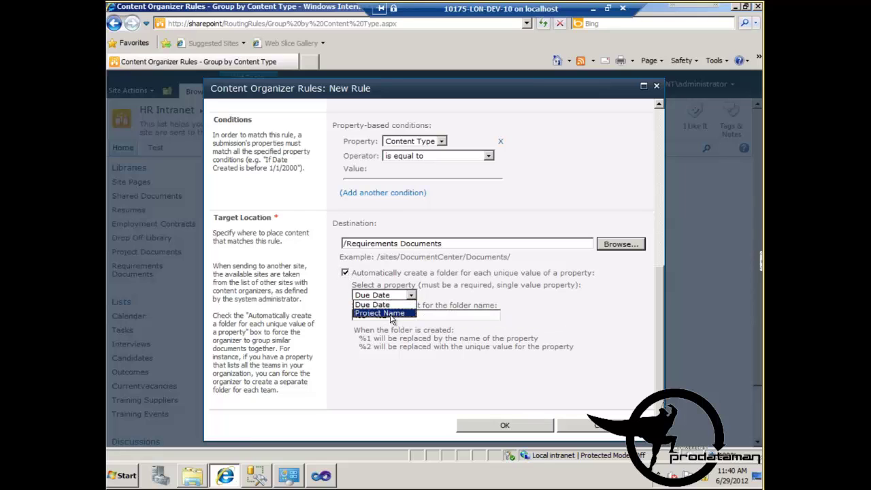
pyautogui.click(378, 313)
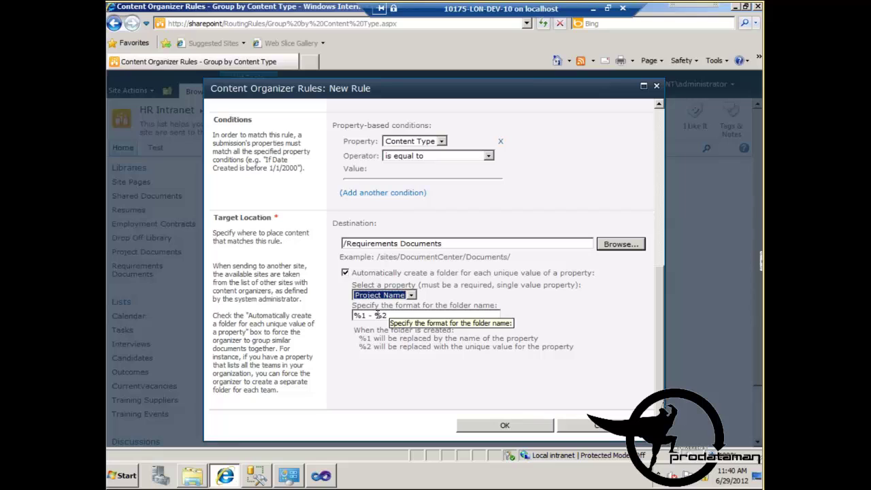
pyautogui.moveTo(375, 315); pyautogui.dragTo(352, 315)
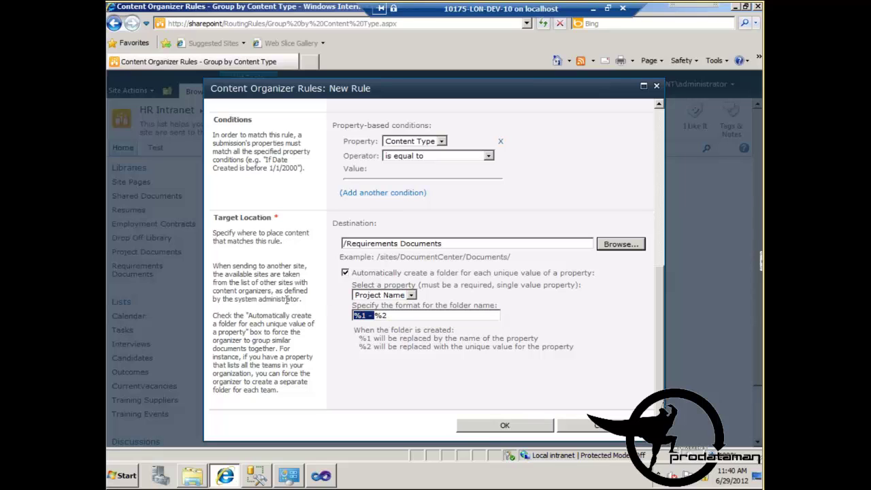
pyautogui.press('Delete')
pyautogui.click(485, 429)
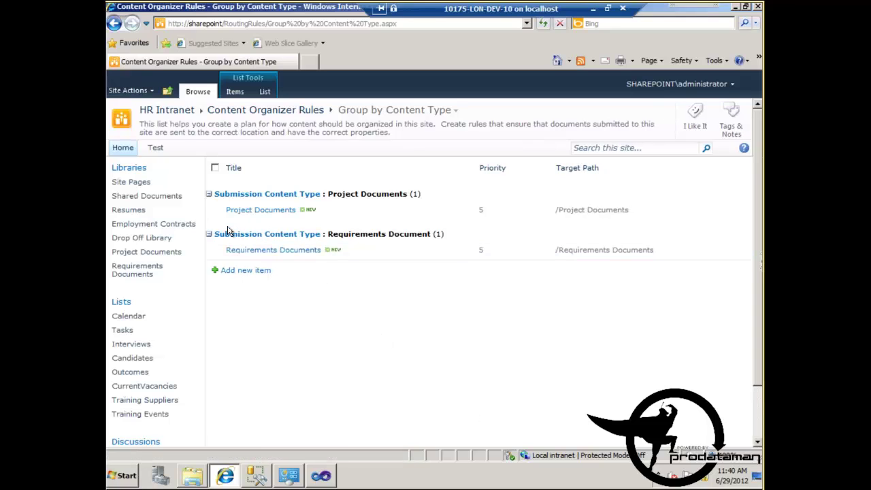
# Step: Upload the first employment contract from the Lab07 Documents folder to the Drop Off Library
pyautogui.click(140, 240)
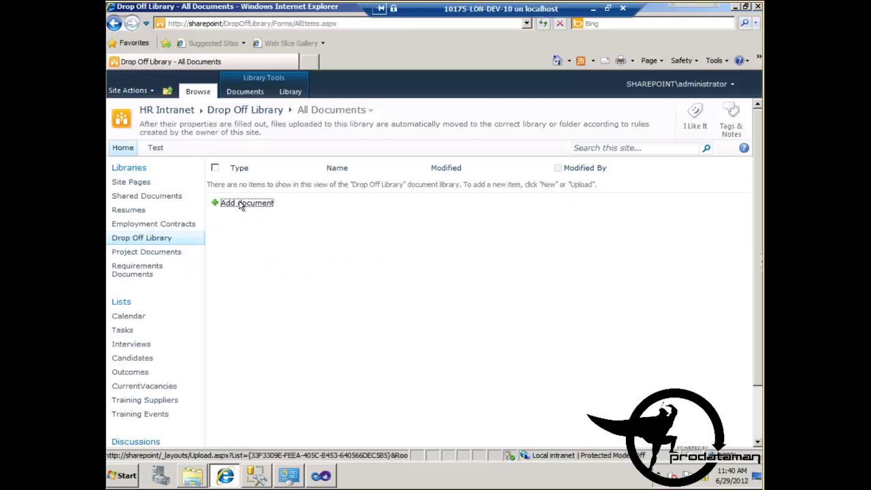
pyautogui.click(243, 204)
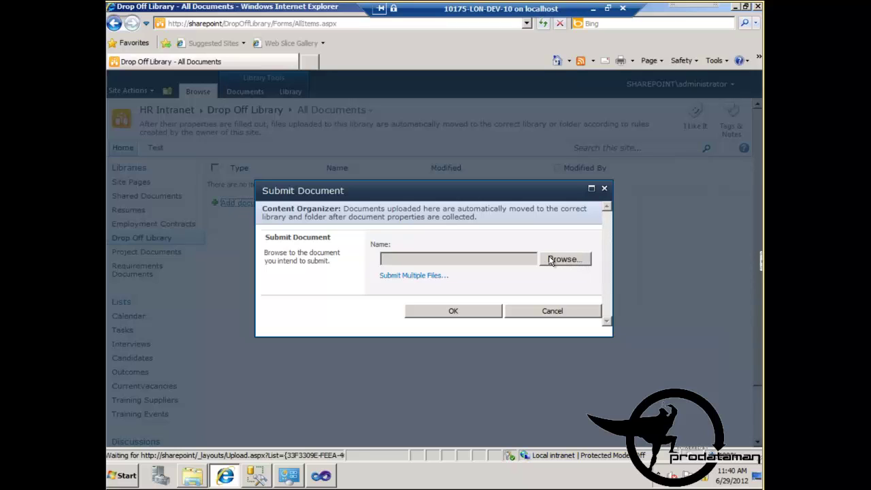
pyautogui.click(551, 263)
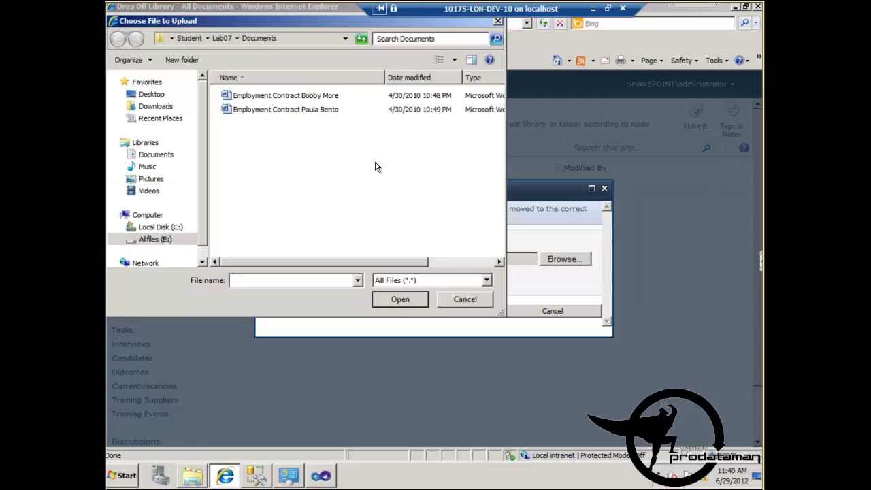
pyautogui.click(271, 101)
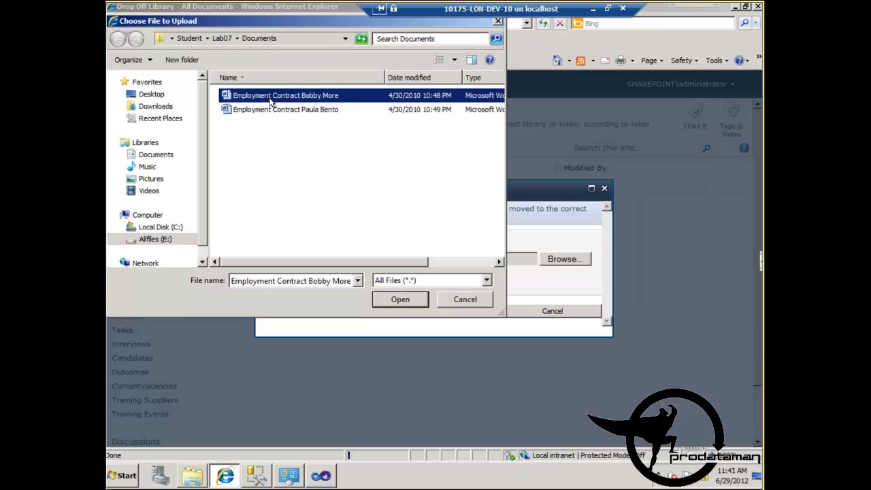
pyautogui.doubleClick(270, 100)
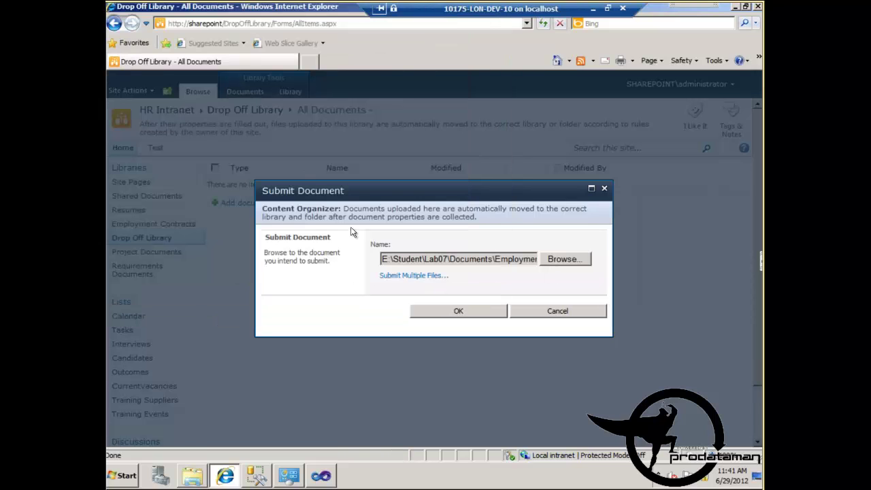
pyautogui.click(456, 311)
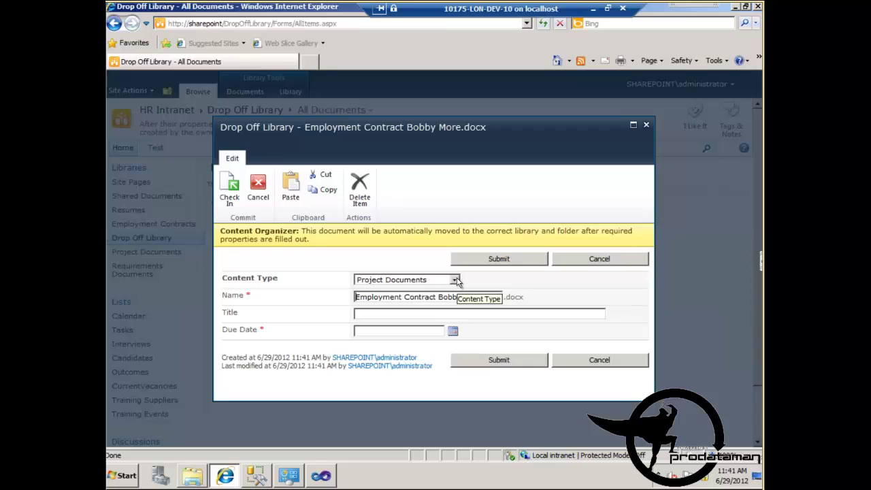
# Step: Submit the contract as Project Documents with the title NEw Document and the due date 6/29/2012
pyautogui.click(455, 281)
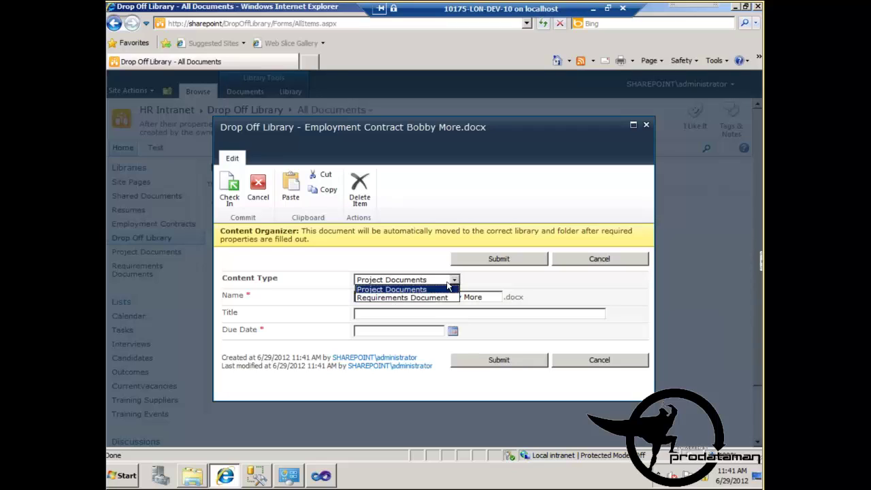
pyautogui.click(451, 289)
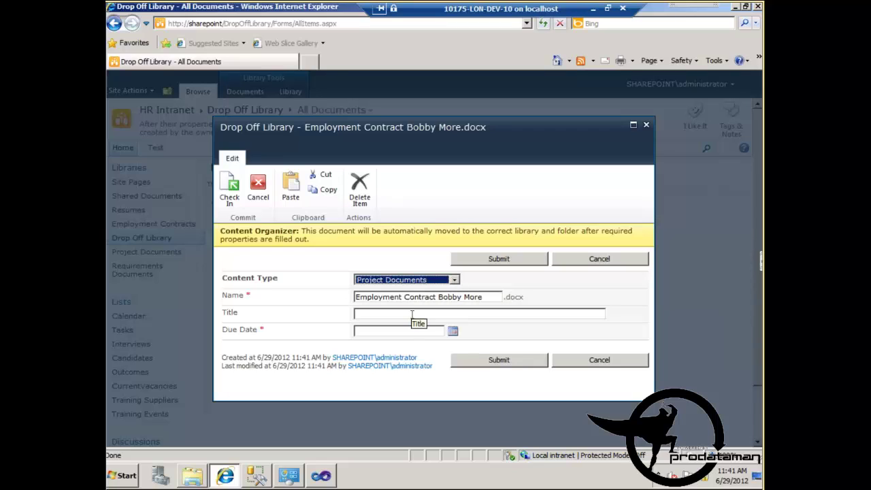
pyautogui.click(411, 312)
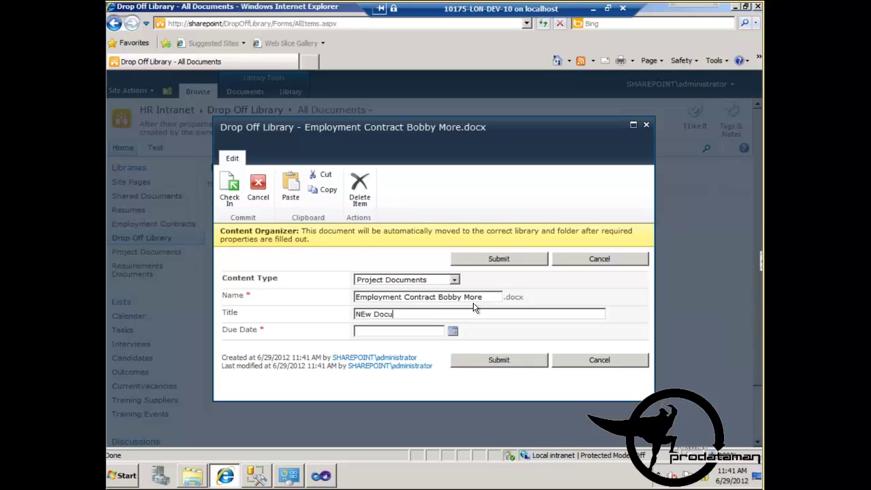
pyautogui.write('ment')
pyautogui.click(453, 331)
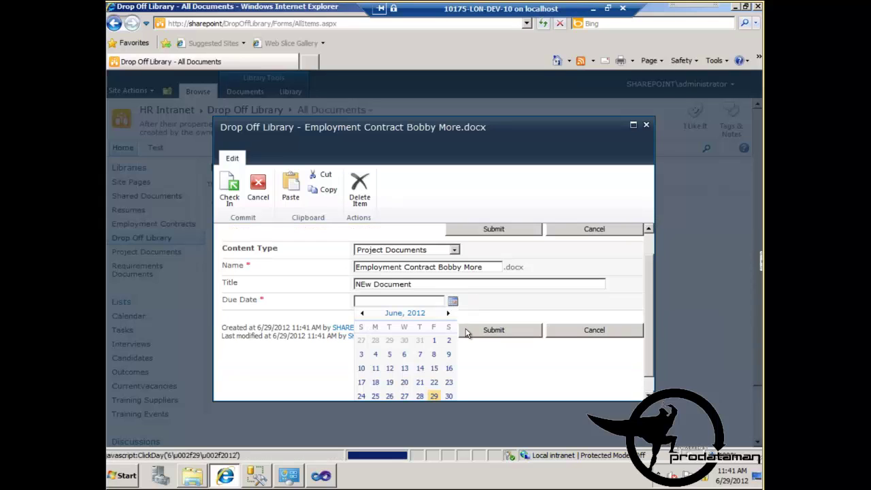
pyautogui.click(434, 396)
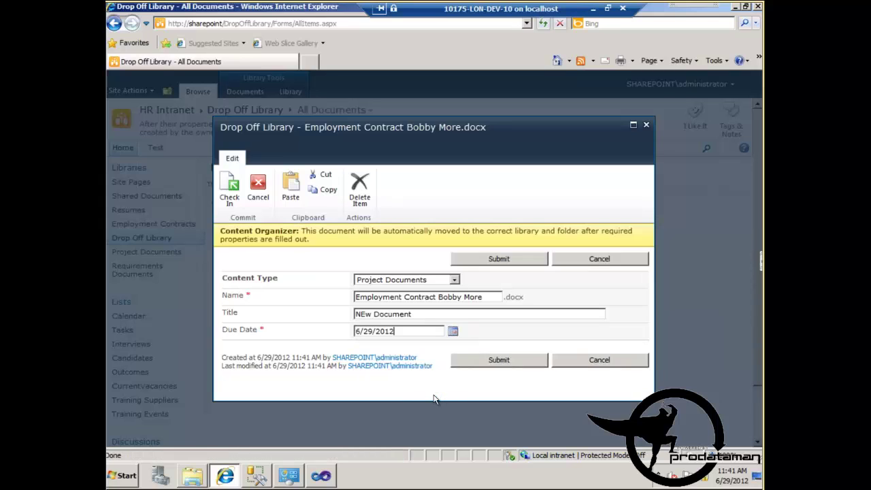
pyautogui.click(498, 359)
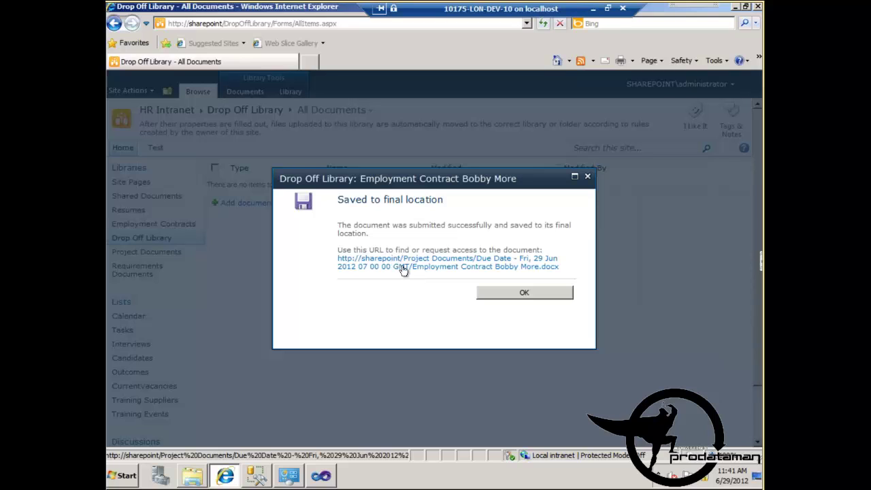
pyautogui.click(510, 300)
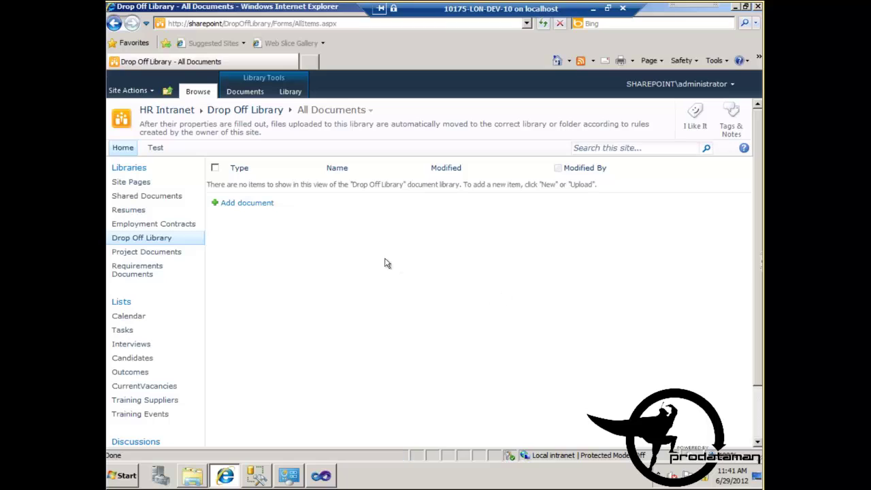
# Step: Upload the second employment contract from the Lab07 Documents folder to the Drop Off Library
pyautogui.click(248, 202)
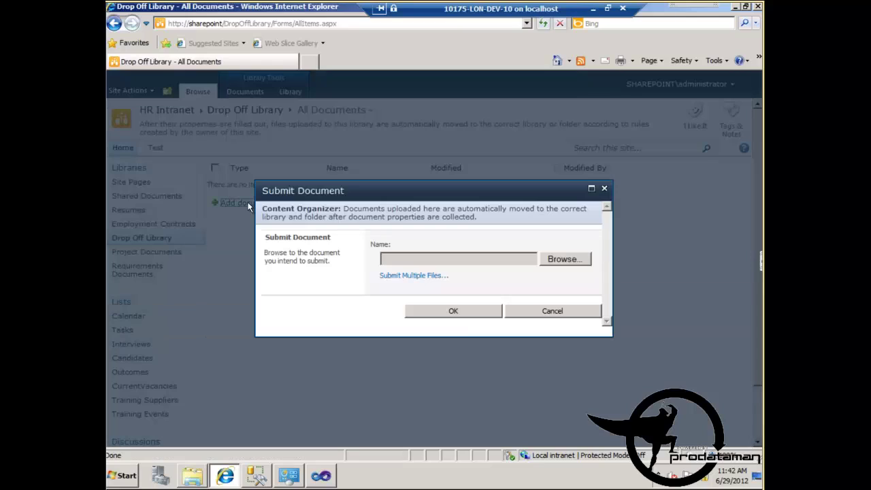
pyautogui.click(563, 260)
pyautogui.click(260, 110)
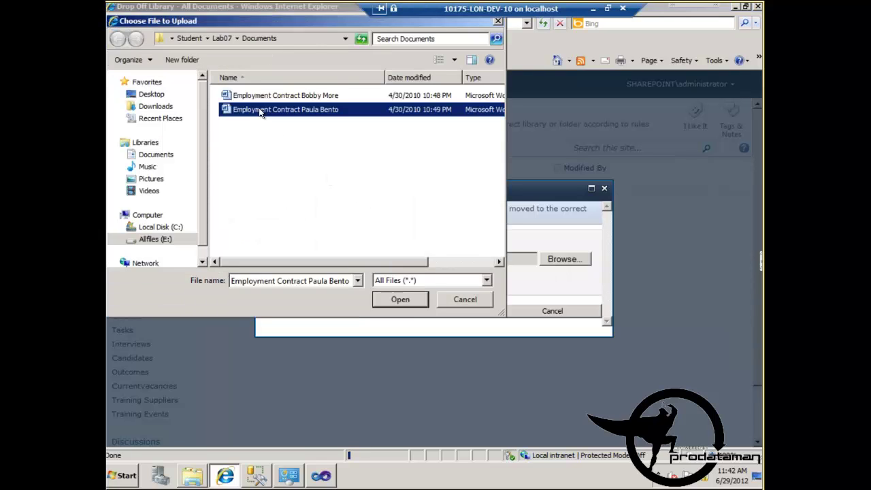
pyautogui.doubleClick(259, 111)
pyautogui.click(440, 315)
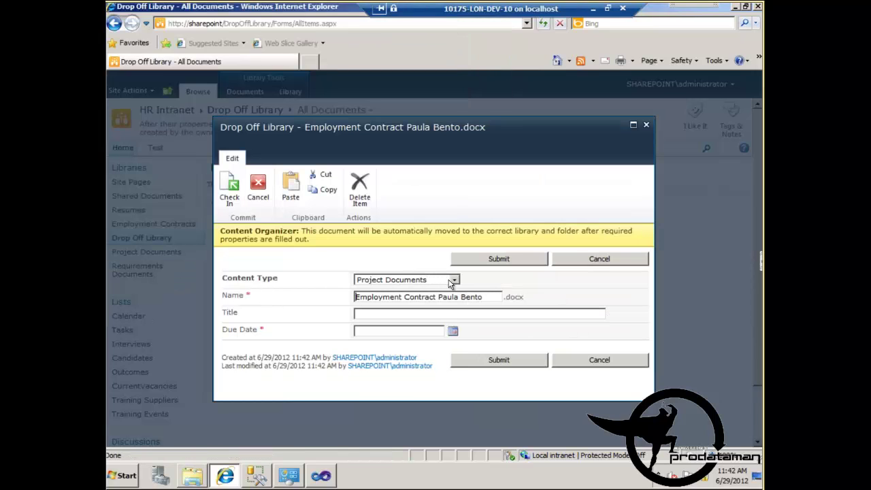
# Step: Assign the Requirements Document content type to the second employment contract and give it the title New Requirements
pyautogui.click(454, 281)
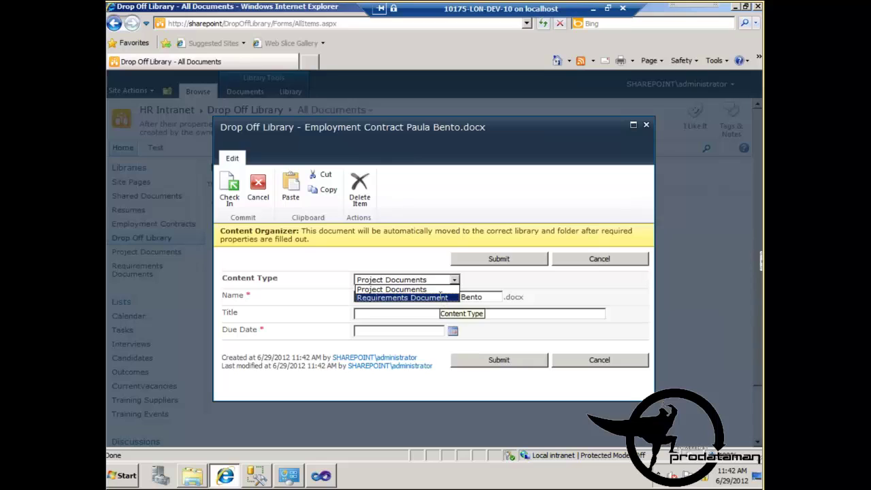
pyautogui.click(440, 297)
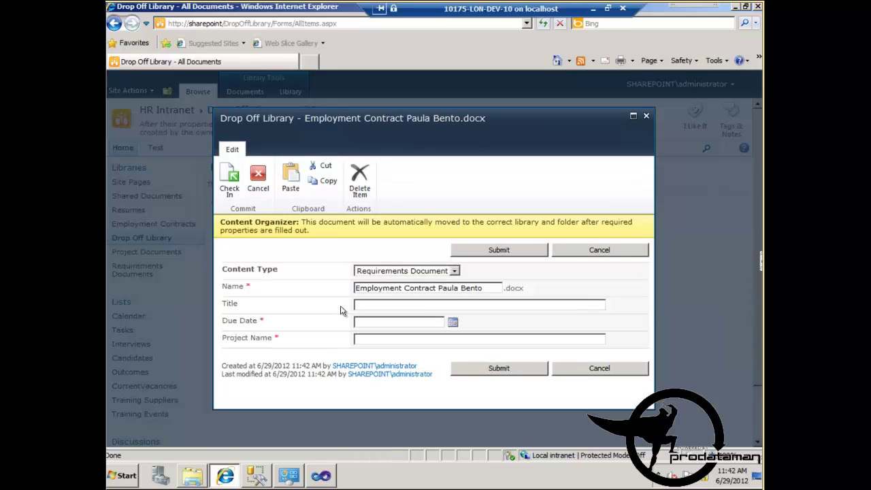
pyautogui.click(380, 304)
pyautogui.write('New Requirement')
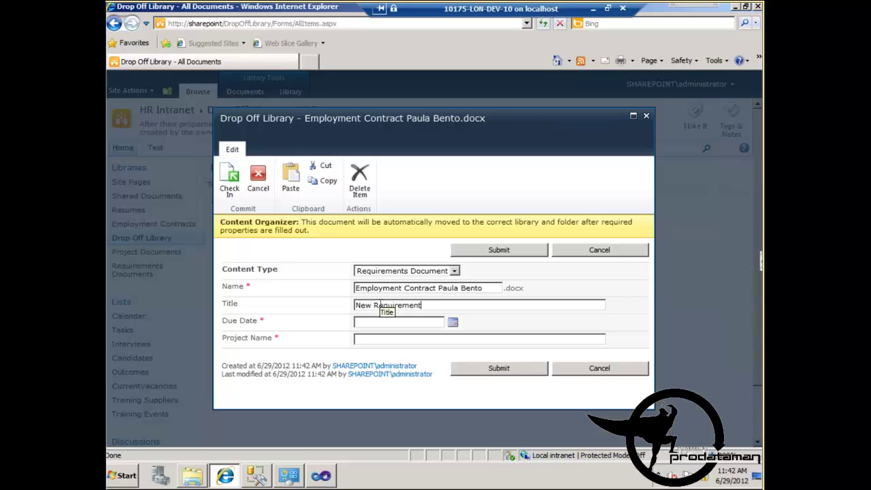
pyautogui.write('s')
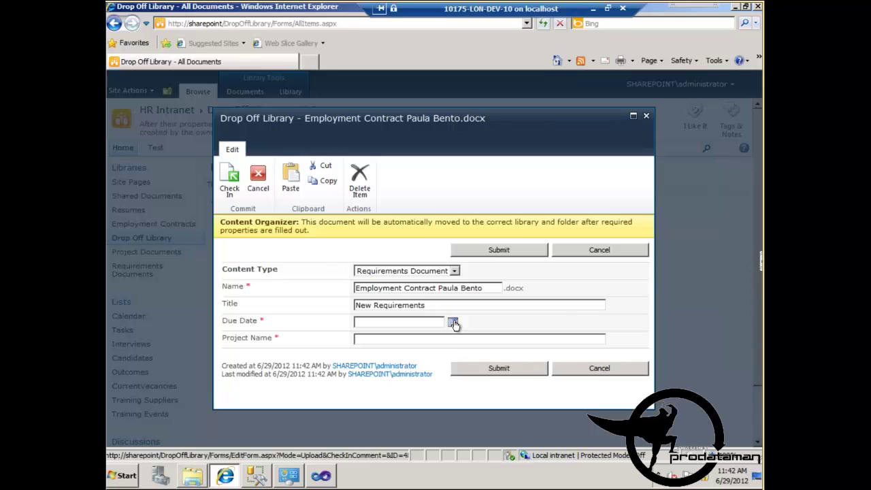
# Step: Set the contract's due date to 7/2/2012 and its project name to SharePoint Implementation, and submit it
pyautogui.click(453, 322)
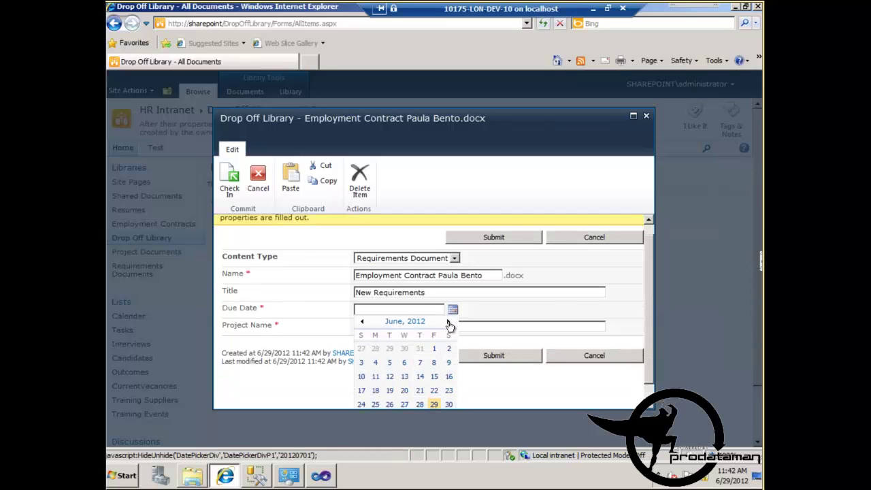
pyautogui.click(448, 322)
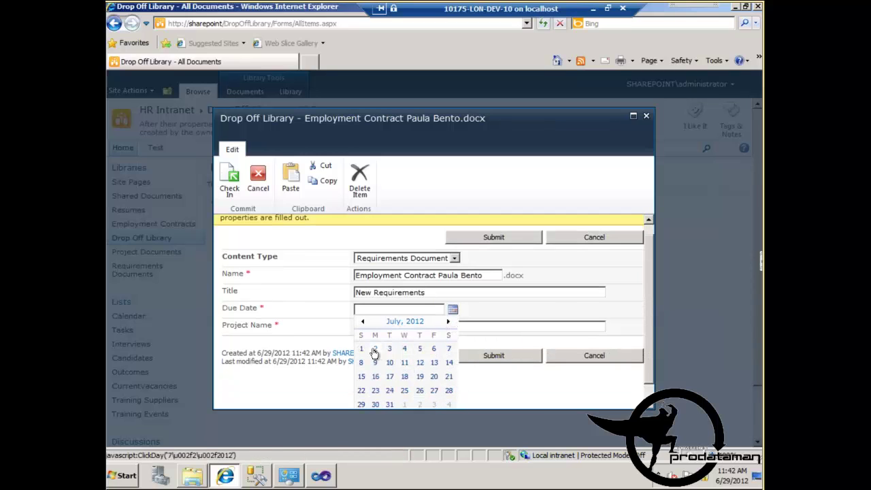
pyautogui.click(374, 349)
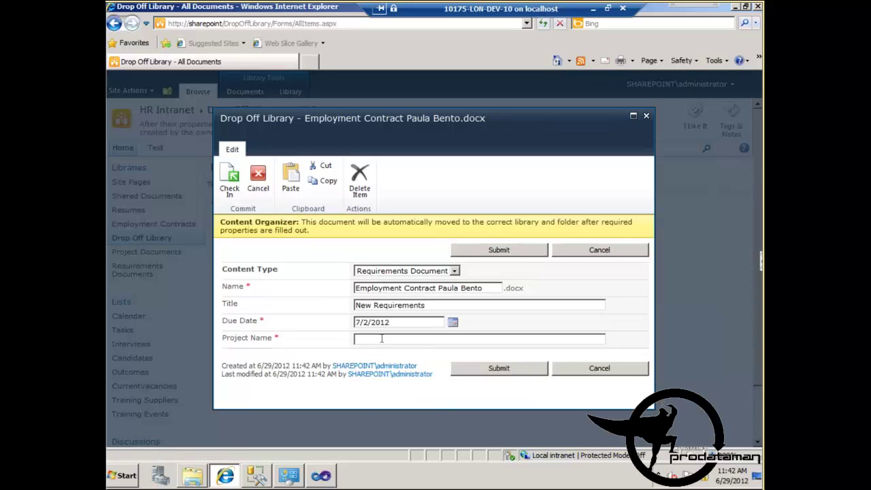
pyautogui.click(385, 339)
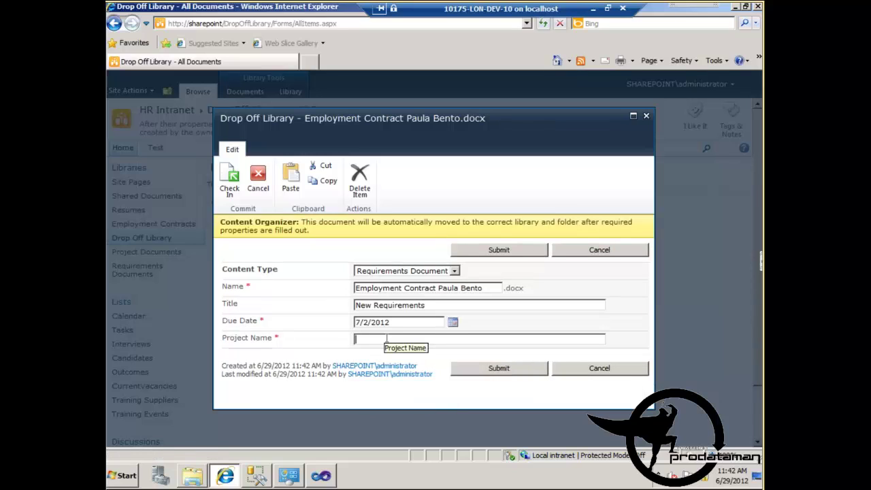
pyautogui.write('SharePoint Implementation')
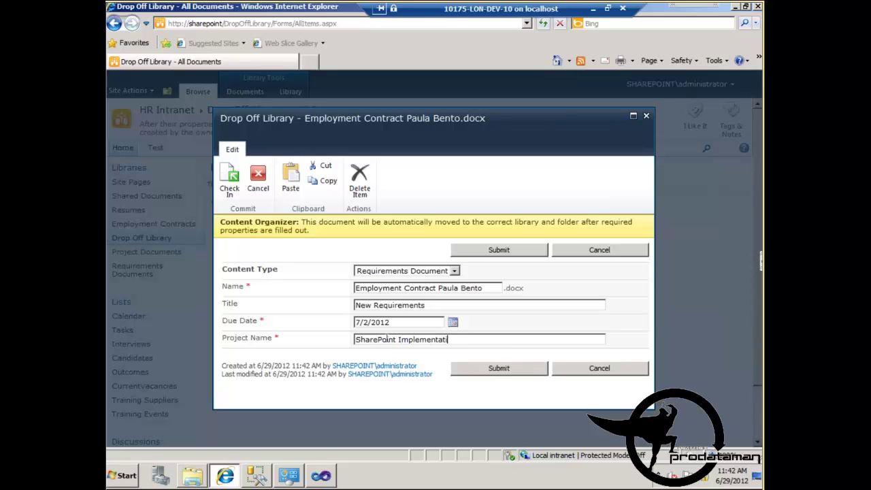
pyautogui.click(493, 371)
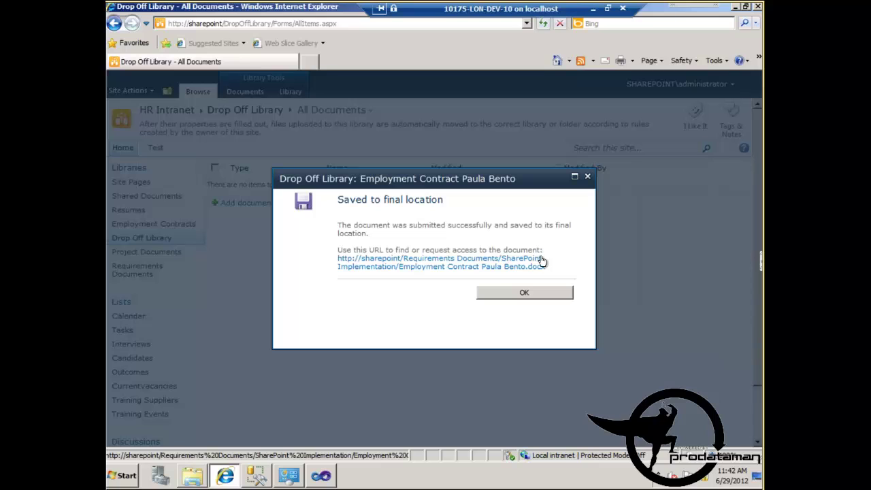
pyautogui.click(524, 292)
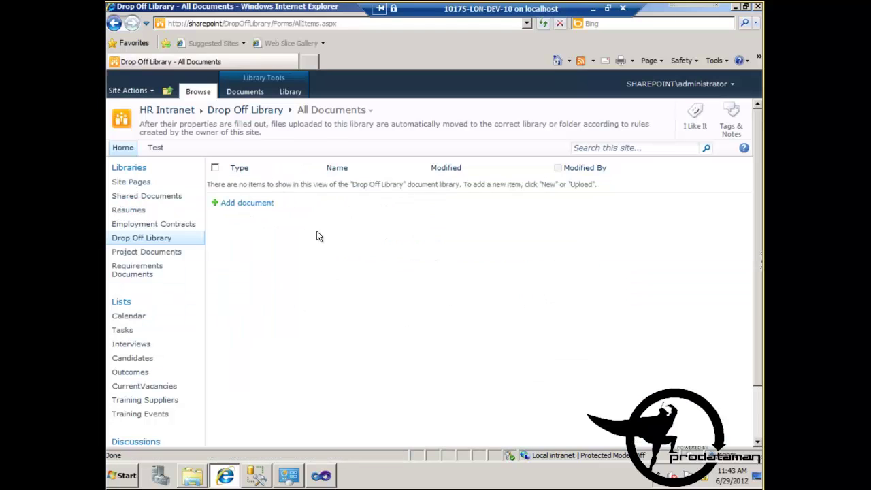
# Step: Check the routed contracts in the due date folder of Project Documents and the SharePoint Implementation folder of Requirements Documents
pyautogui.click(153, 253)
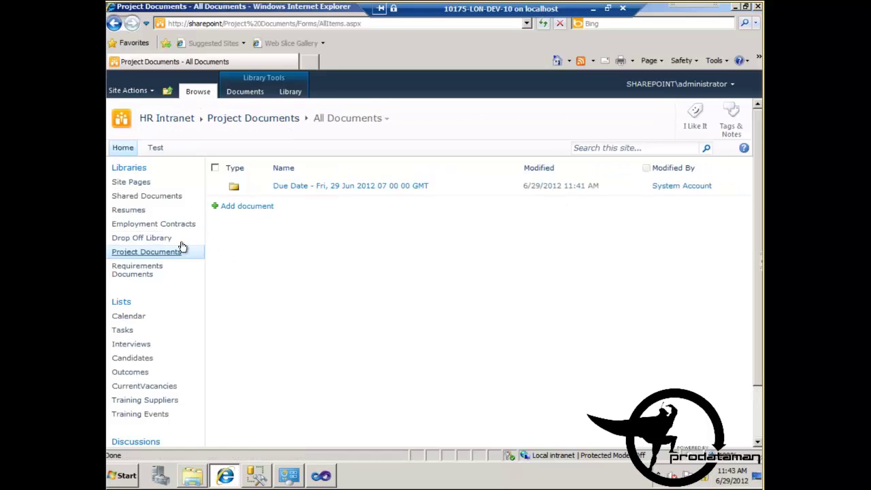
pyautogui.click(314, 188)
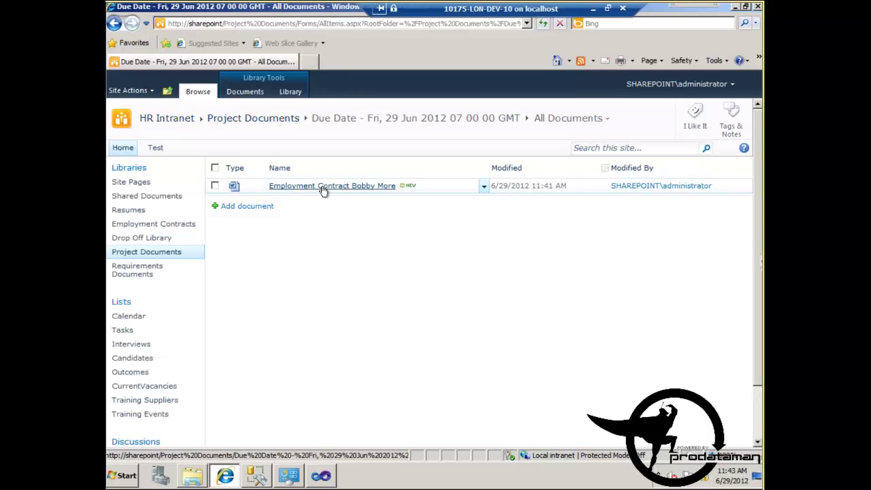
pyautogui.click(125, 274)
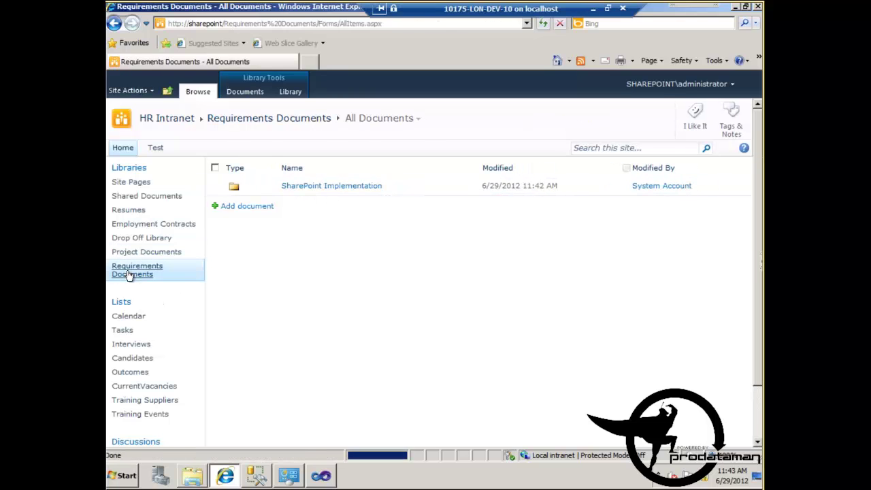
pyautogui.click(318, 191)
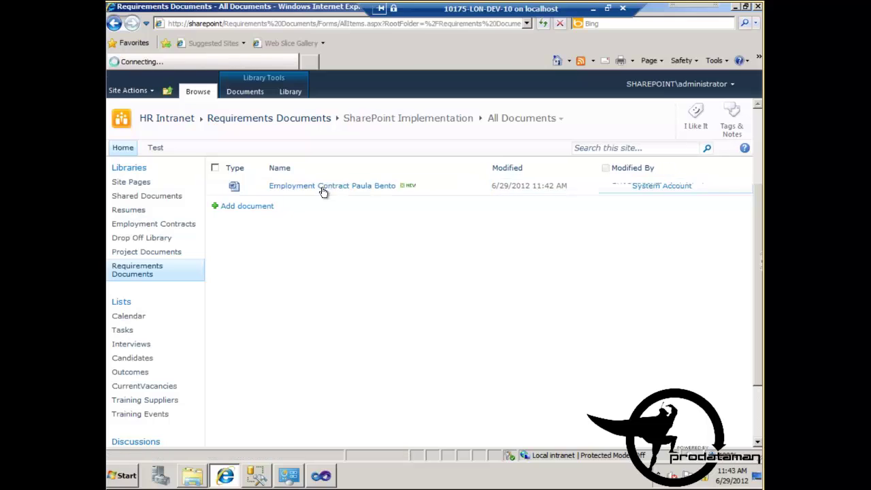